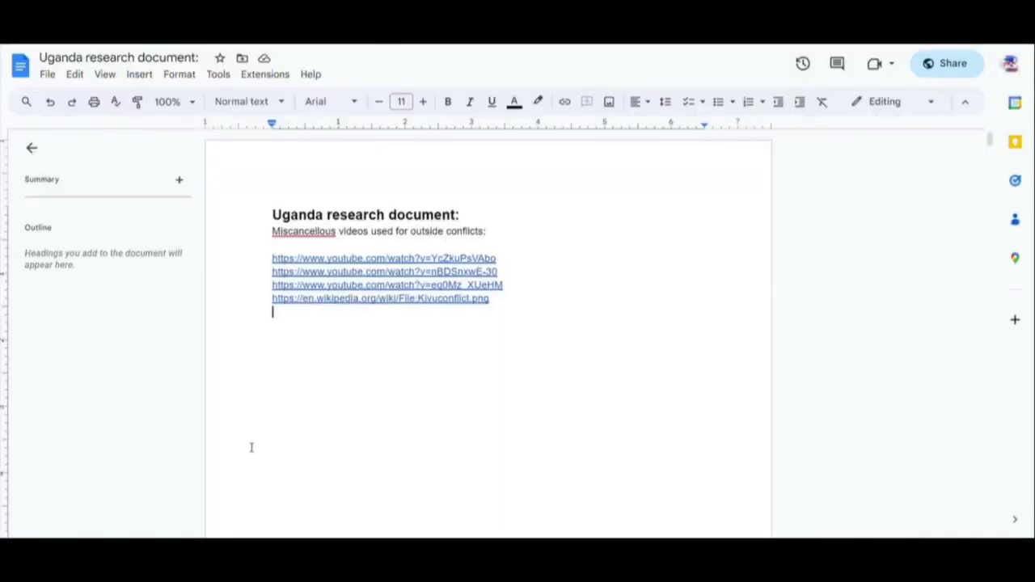
- Scroll the reference notes, selecting the Uganda faction-map grid and the last source link
scroll(248, 445, "down", 5)
scroll(248, 445, "down", 10)
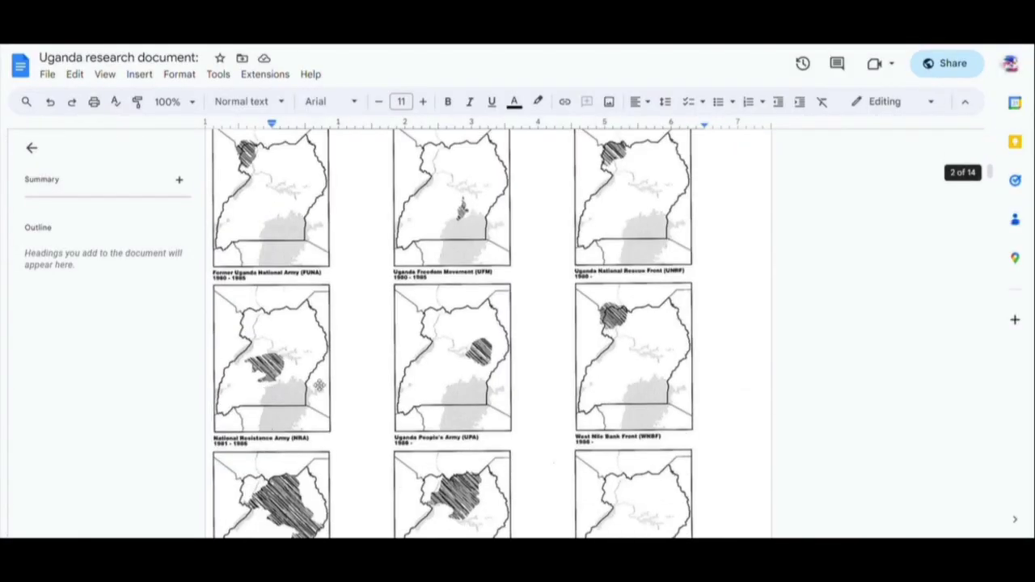
left_click(339, 359)
scroll(339, 358, "down", 10)
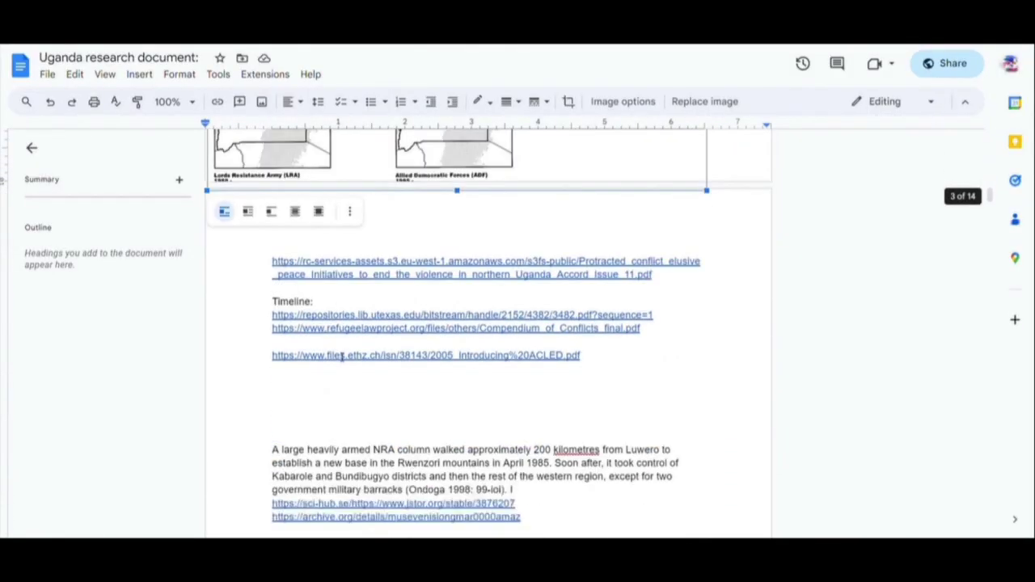
mouse_move(631, 343)
left_mouse_down()
mouse_move(271, 261)
mouse_move(240, 242)
mouse_move(513, 302)
mouse_move(616, 337)
left_mouse_up()
scroll(462, 383, "down", 5)
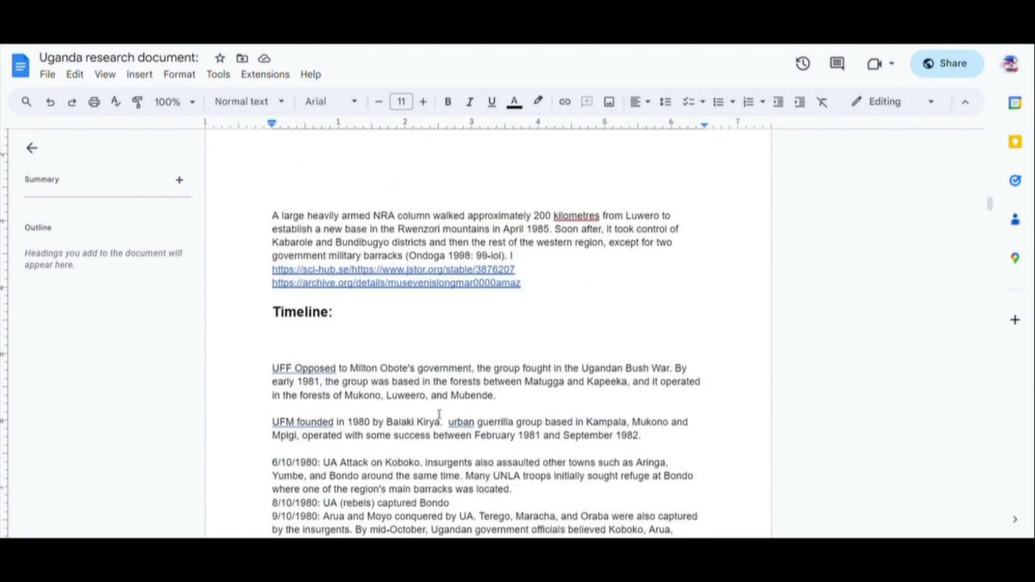
left_click_drag(496, 495, 376, 411)
scroll(376, 410, "down", 15)
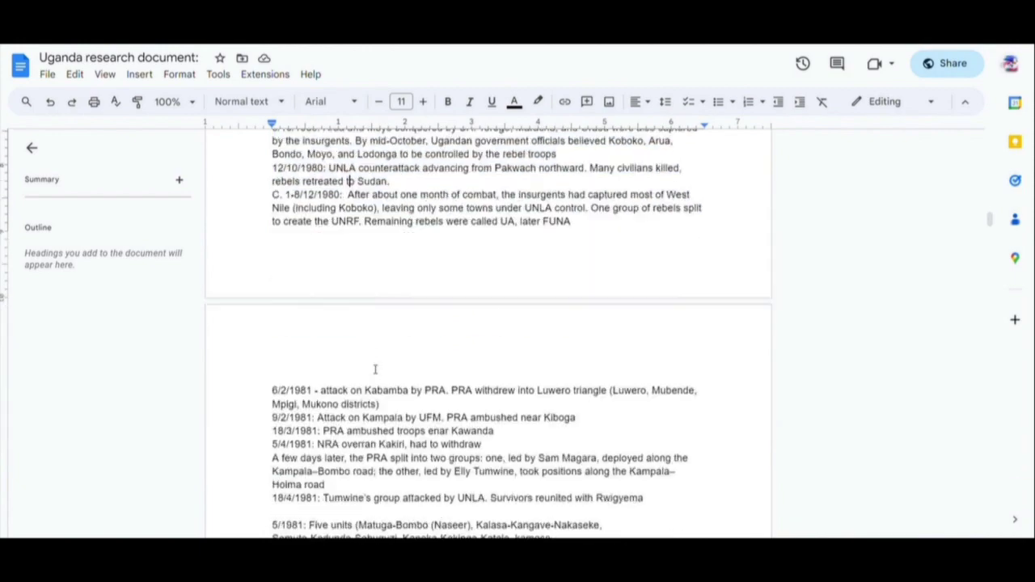
scroll(367, 406, "down", 20)
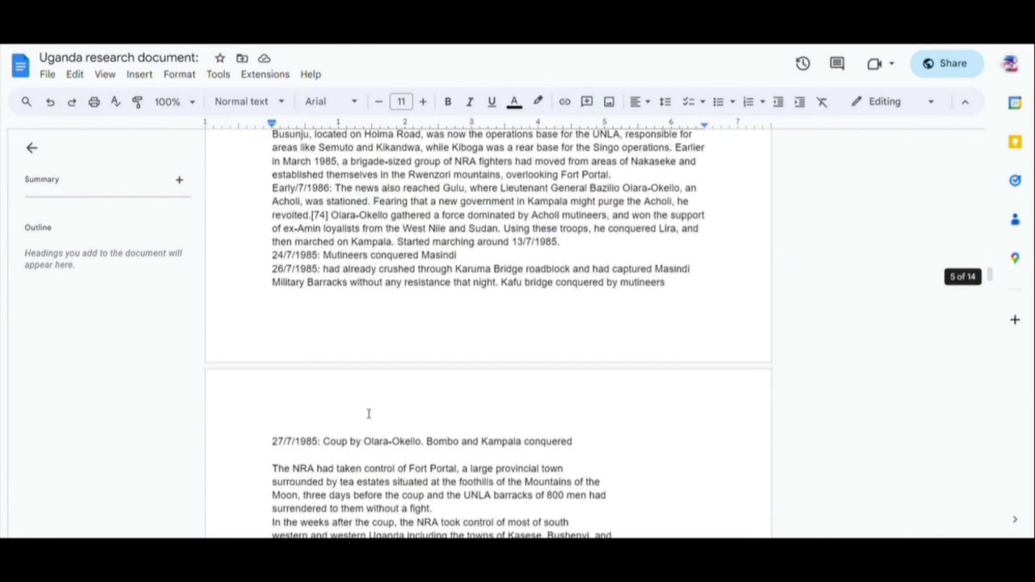
- Review the scanned book excerpt's Gulu Highway sentence and preview the apnews link
left_click(388, 284)
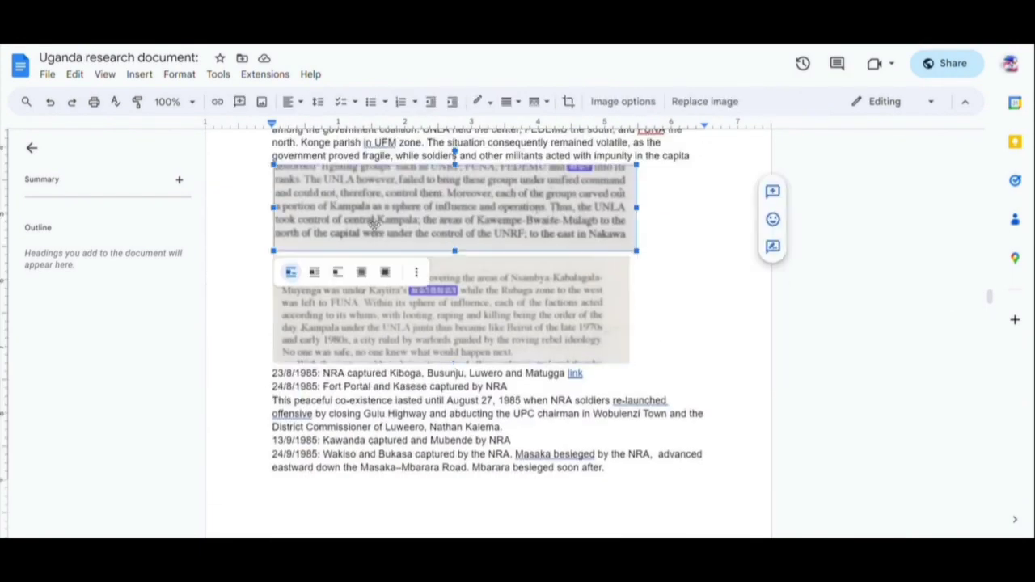
left_click(421, 416)
scroll(422, 422, "down", 2)
scroll(422, 422, "down", 7)
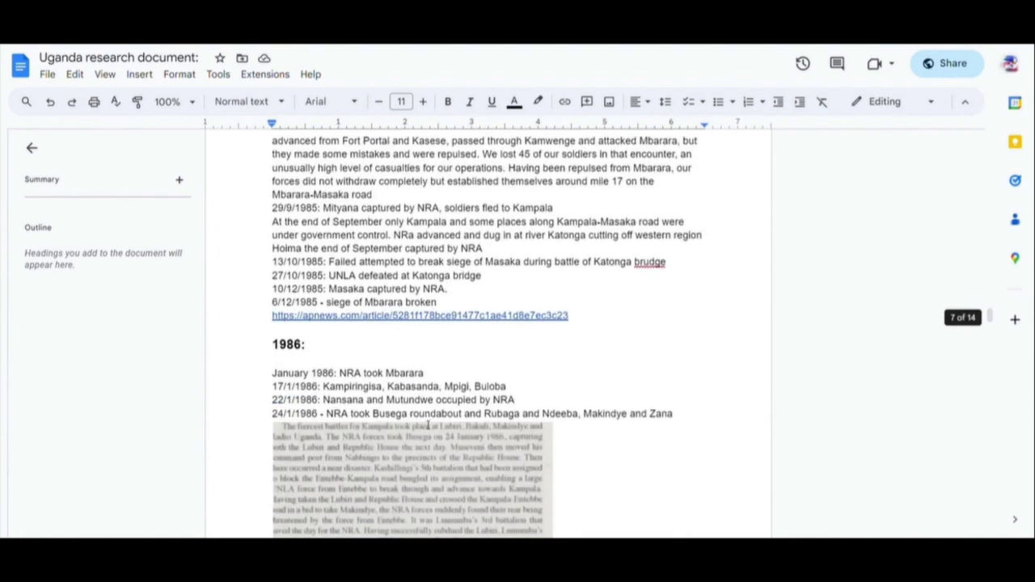
left_click(400, 316)
scroll(405, 404, "down", 20)
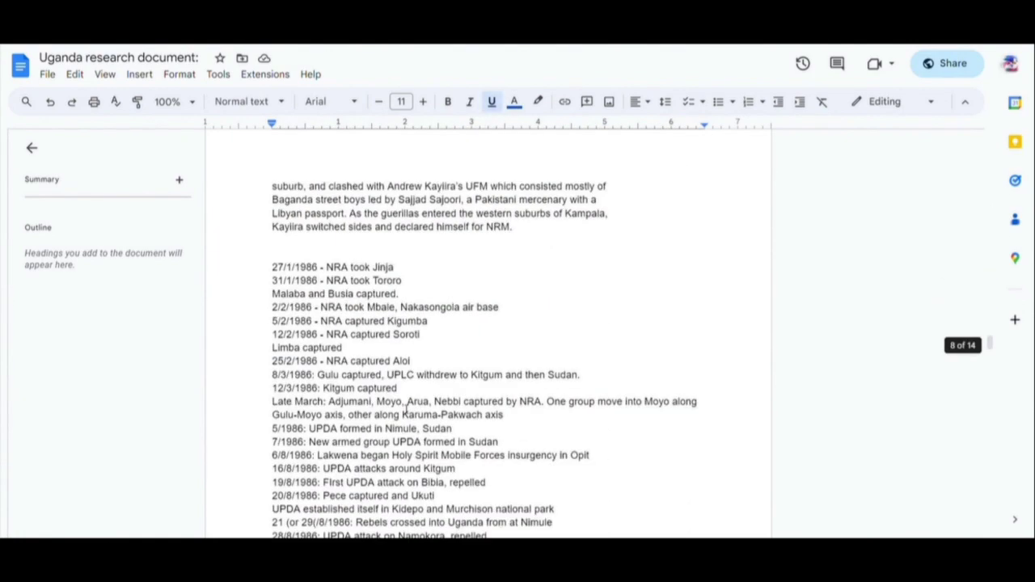
scroll(405, 410, "down", 20)
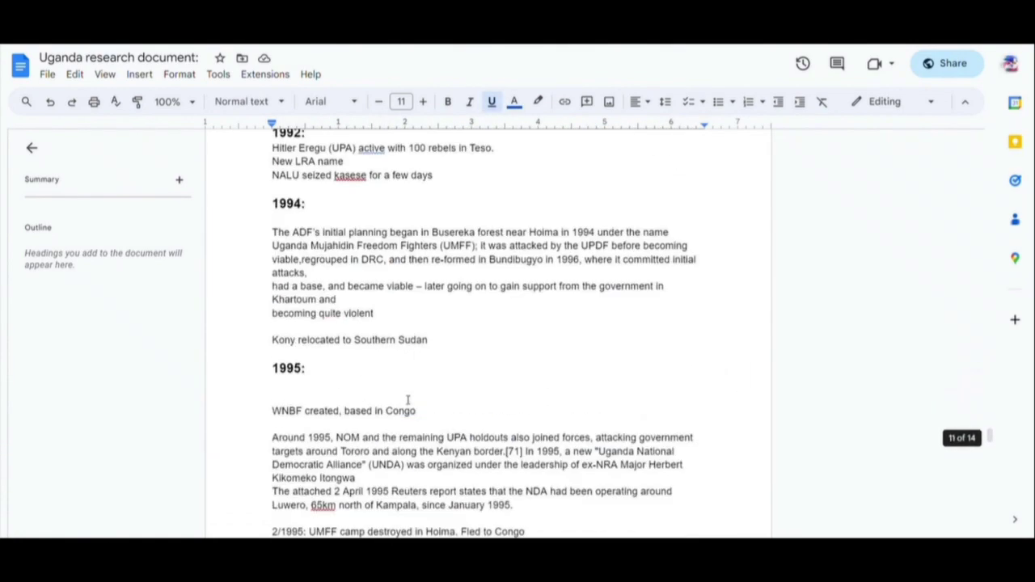
scroll(407, 397, "down", 15)
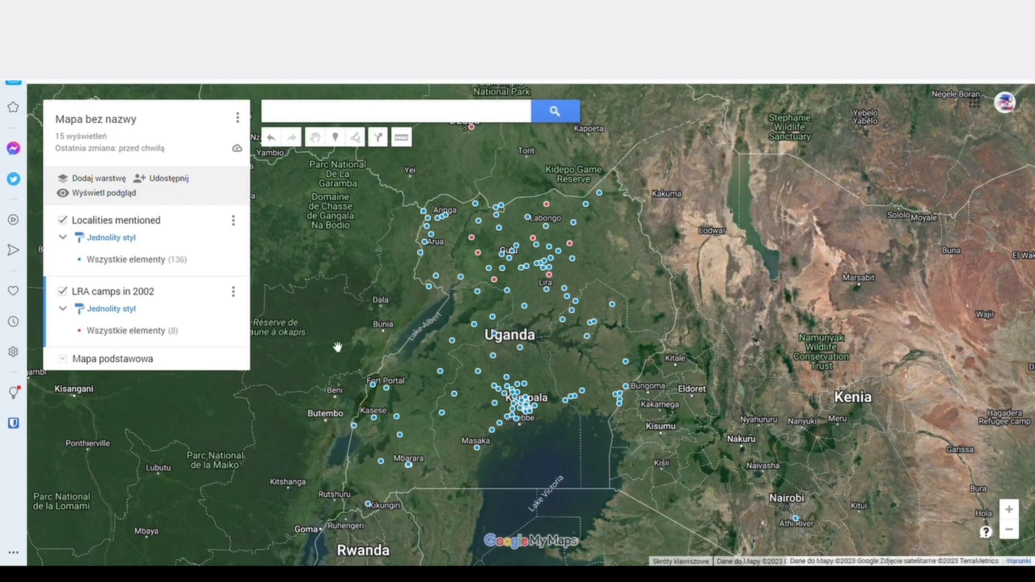
- Search 'nadiket', save Nadiket, Uganda as a map point, then pan back to Uganda
left_click(327, 110)
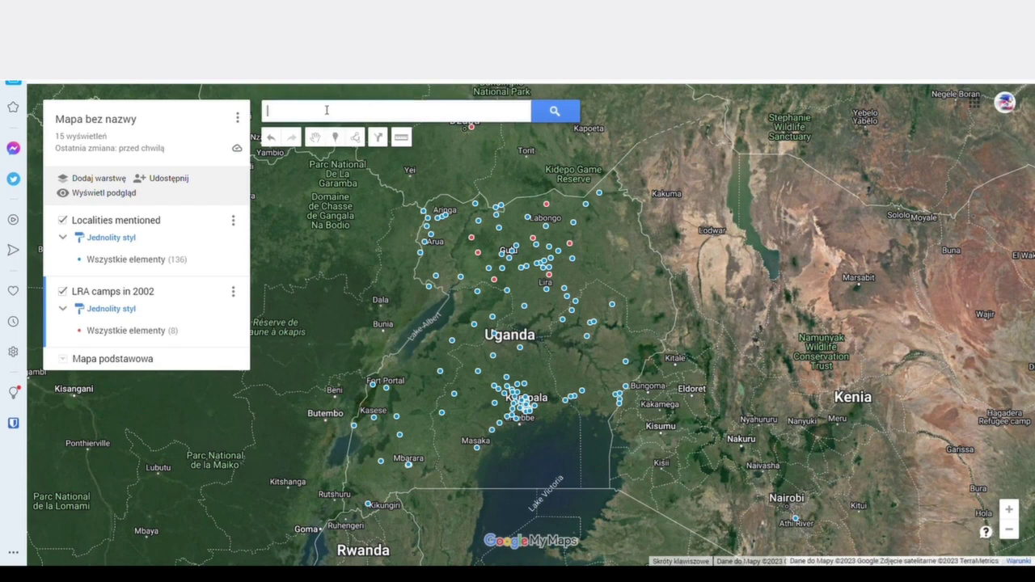
type("nadiket")
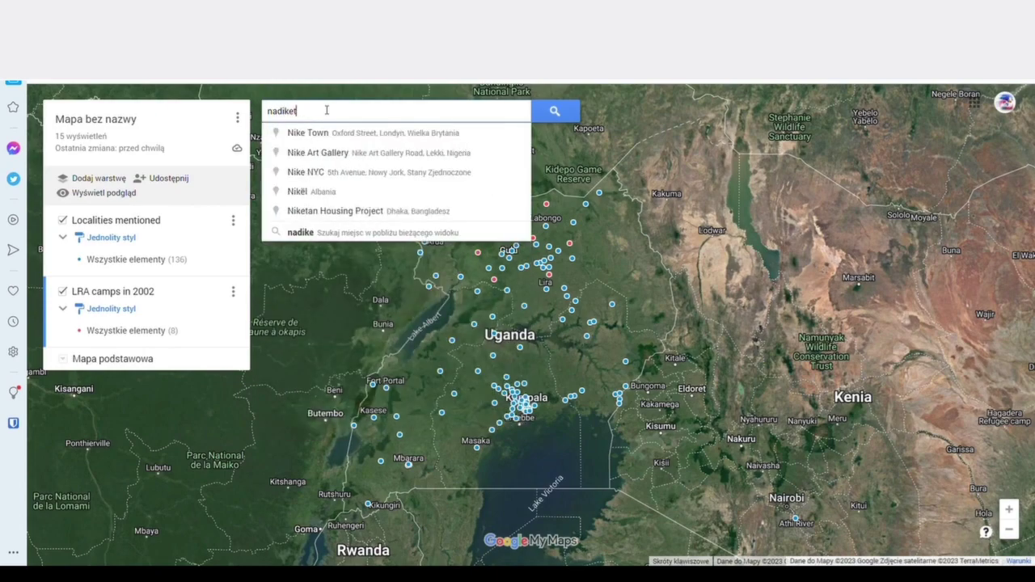
left_click(328, 133)
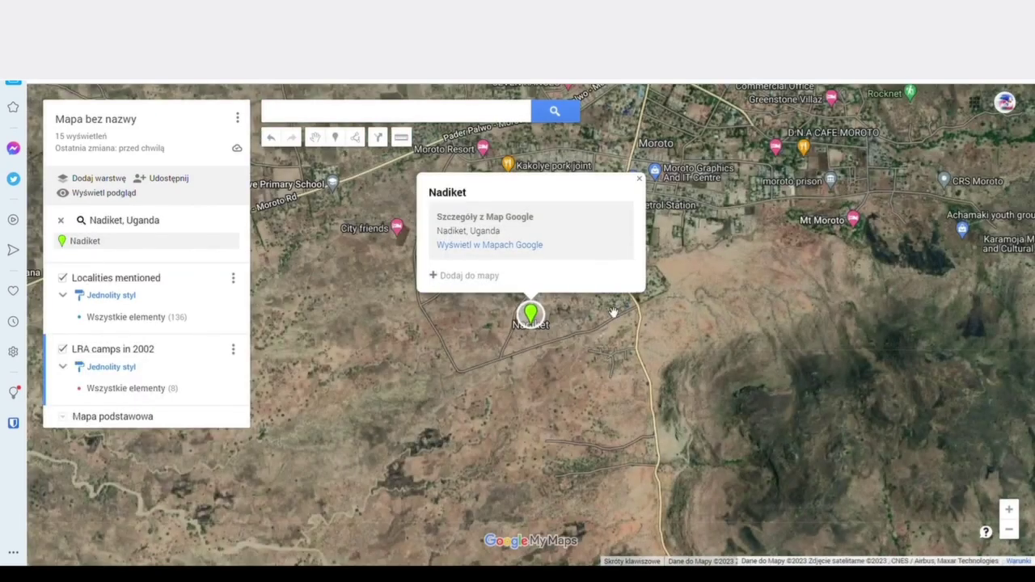
scroll(578, 365, "down", 5)
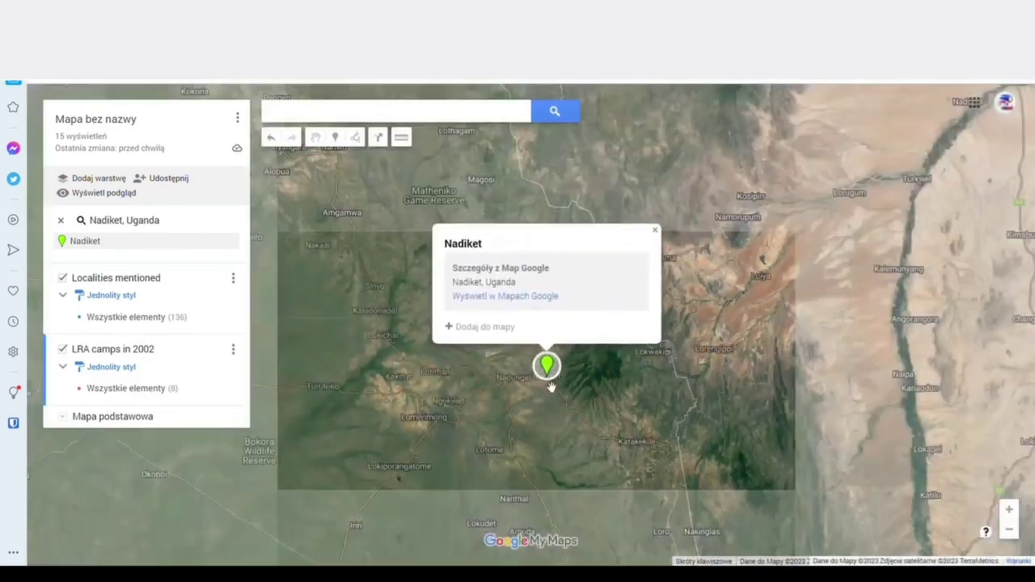
scroll(549, 387, "down", 2)
left_click(485, 327)
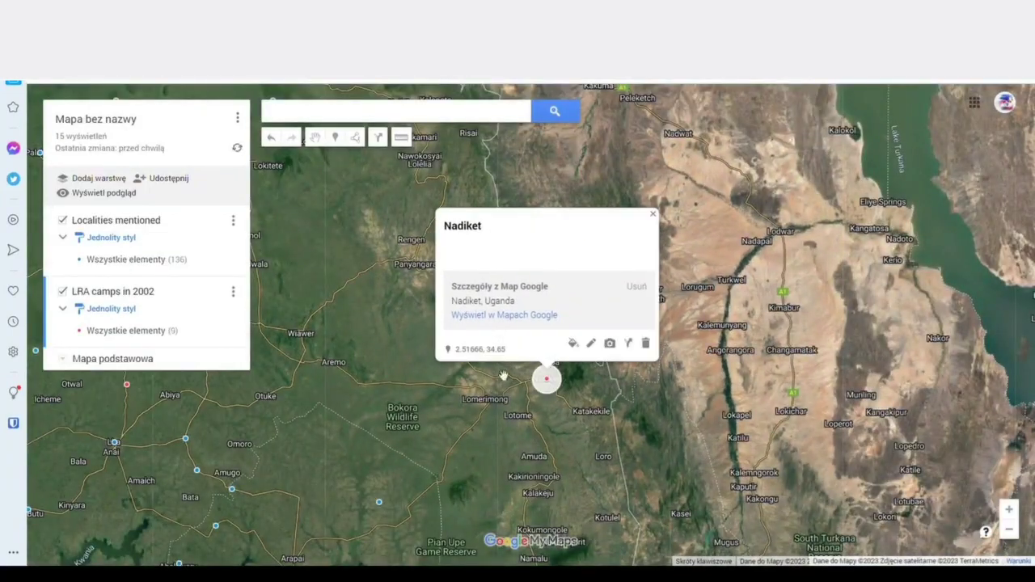
left_click(489, 415)
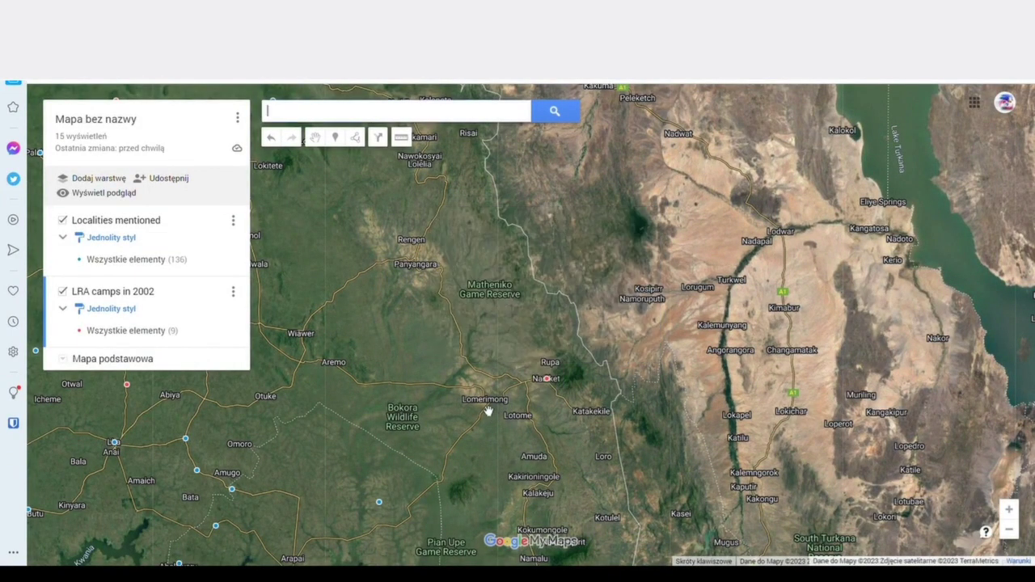
scroll(489, 410, "down", 2)
left_click_drag(488, 411, 646, 311)
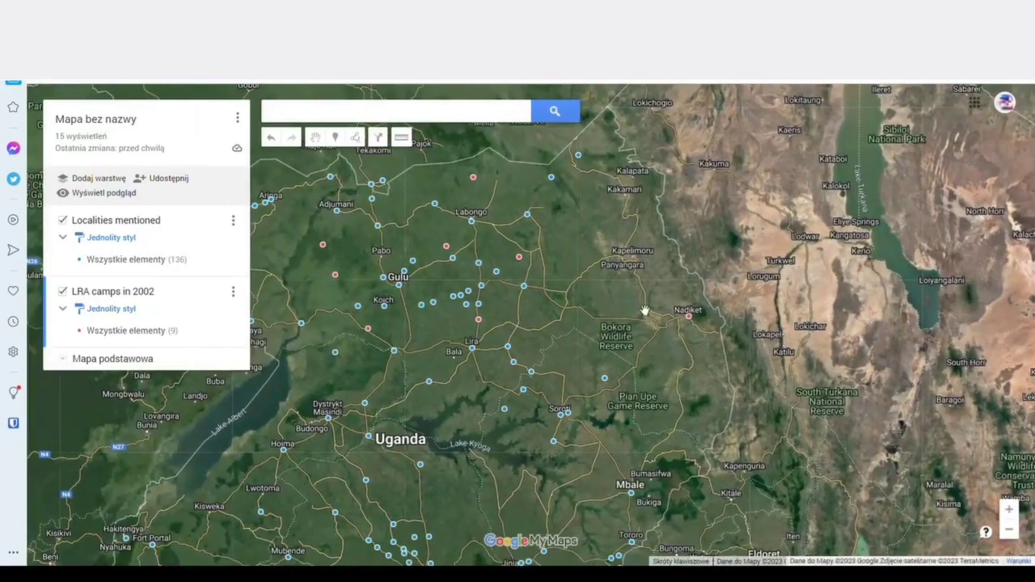
scroll(646, 311, "down", 2)
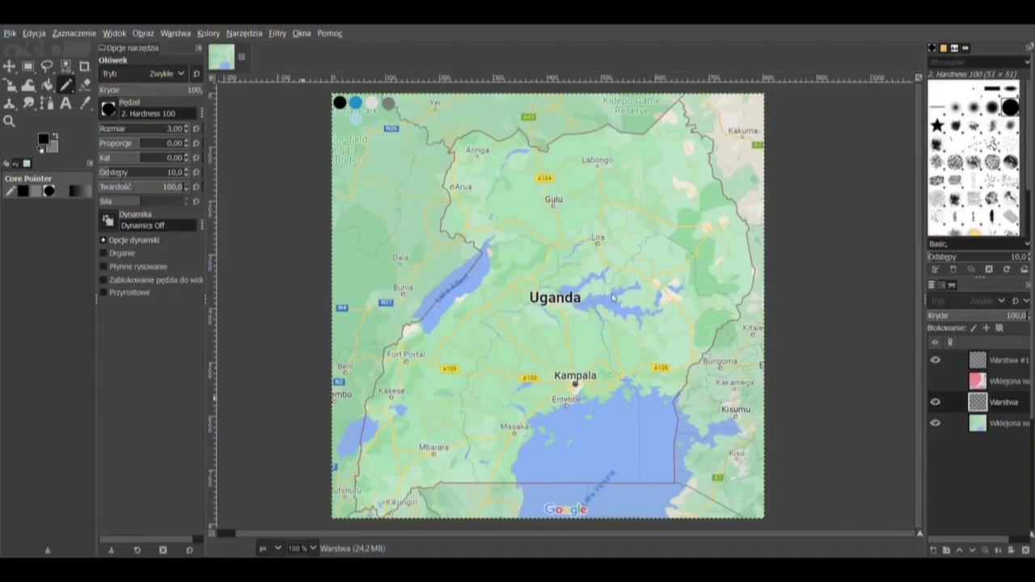
- Trace the western border toward Kasese and the southern border in black
key("3")
mouse_move(534, 226)
left_mouse_down()
mouse_move(485, 243)
mouse_move(347, 522)
left_mouse_up()
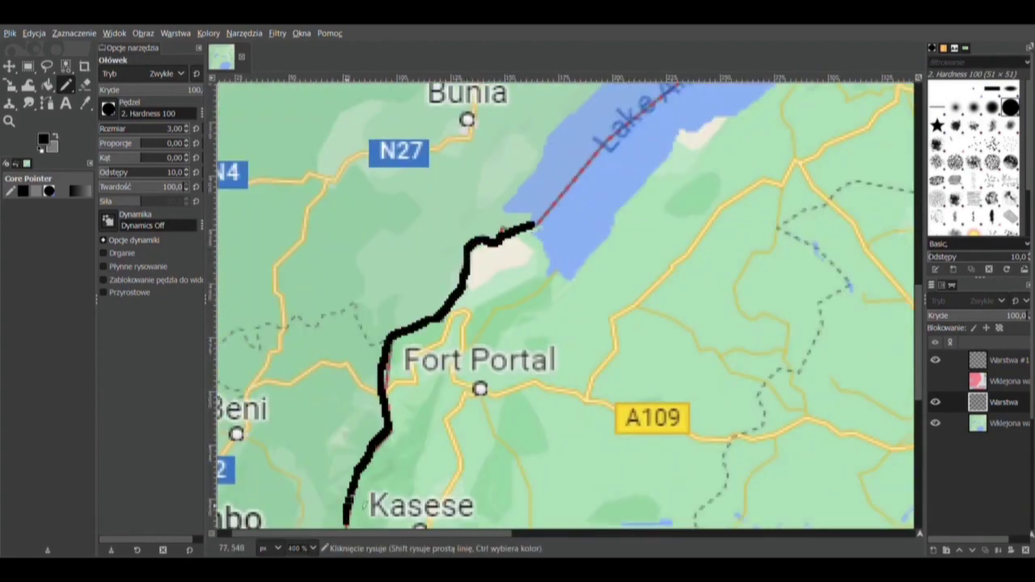
scroll(388, 404, "up", 5)
scroll(388, 404, "up", 4)
scroll(389, 405, "right", 8)
mouse_move(425, 348)
left_mouse_down()
mouse_move(355, 298)
mouse_move(310, 237)
mouse_move(332, 91)
left_mouse_up()
scroll(332, 91, "up", 5)
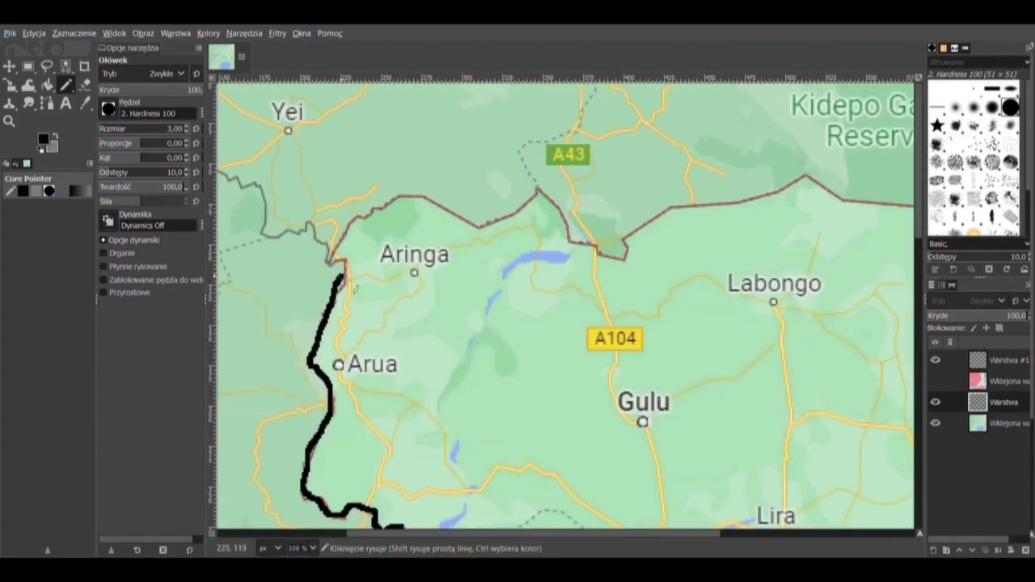
mouse_move(344, 275)
left_mouse_down()
mouse_move(389, 222)
mouse_move(526, 228)
mouse_move(630, 243)
left_mouse_up()
scroll(631, 243, "right", 8)
mouse_move(270, 242)
left_mouse_down()
mouse_move(558, 206)
mouse_move(679, 113)
mouse_move(762, 299)
mouse_move(885, 509)
left_mouse_up()
scroll(885, 509, "down", 5)
mouse_move(883, 283)
left_mouse_down()
mouse_move(889, 392)
mouse_move(839, 516)
left_mouse_up()
scroll(841, 518, "down", 5)
left_click_drag(861, 303, 683, 497)
scroll(683, 498, "down", 5)
key("minus")
left_click_drag(772, 458, 878, 520)
mouse_move(286, 397)
left_mouse_down()
mouse_move(278, 456)
mouse_move(303, 492)
mouse_move(357, 470)
mouse_move(517, 457)
left_mouse_up()
- Outline Lake Edward and the Lake Victoria shoreline toward Entebbe in blue
left_click(517, 457, "ctrl")
scroll(518, 457, "up", 2)
scroll(476, 202, "down", 3)
mouse_move(476, 203)
left_mouse_down()
mouse_move(355, 340)
mouse_move(411, 319)
mouse_move(480, 255)
mouse_move(505, 182)
left_mouse_up()
scroll(505, 182, "down", 5)
scroll(283, 323, "left", 2)
mouse_move(284, 322)
left_mouse_down()
mouse_move(251, 393)
mouse_move(298, 394)
mouse_move(288, 322)
left_mouse_up()
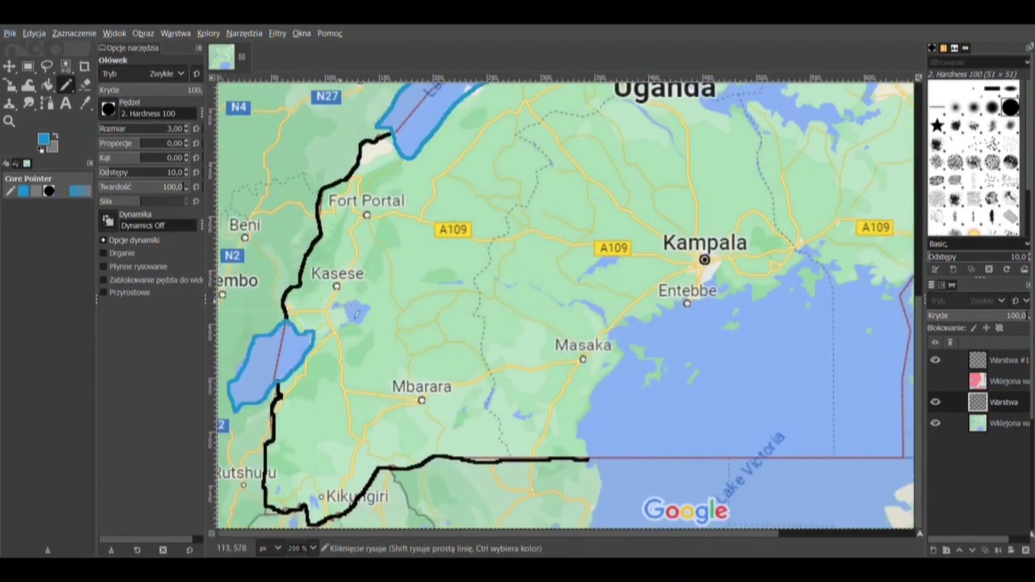
left_click_drag(358, 314, 360, 312)
mouse_move(596, 530)
left_mouse_down()
mouse_move(578, 426)
mouse_move(632, 326)
mouse_move(709, 295)
mouse_move(763, 298)
left_mouse_up()
scroll(591, 534, "right", 5)
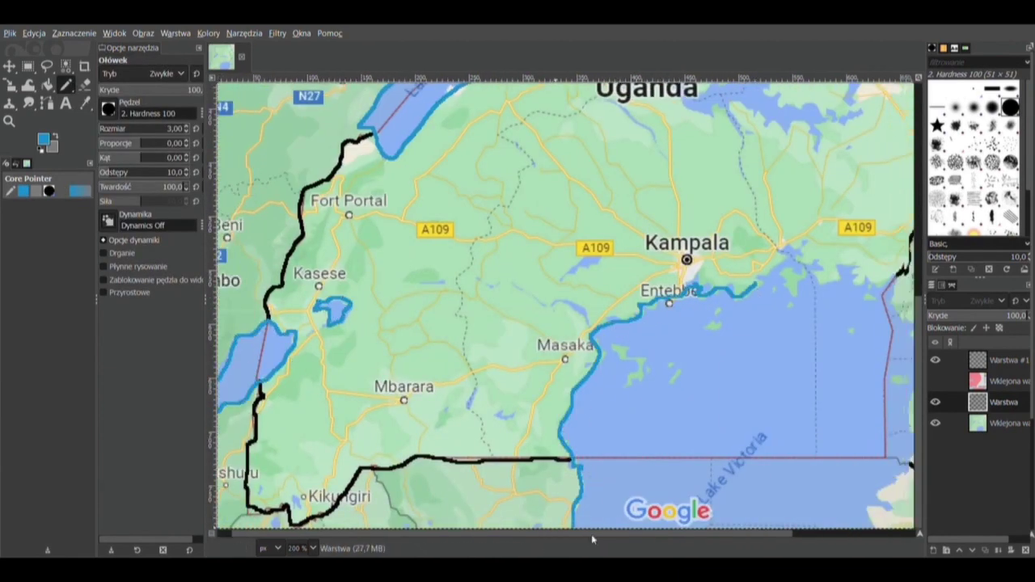
mouse_move(599, 279)
left_mouse_down()
mouse_move(668, 275)
mouse_move(784, 359)
mouse_move(862, 349)
mouse_move(728, 530)
mouse_move(518, 287)
mouse_move(639, 338)
mouse_move(653, 367)
mouse_move(595, 351)
left_mouse_up()
scroll(682, 425, "up", 6)
- Draw a black line near the N26 road and bucket-fill the Uganda area white
key("1")
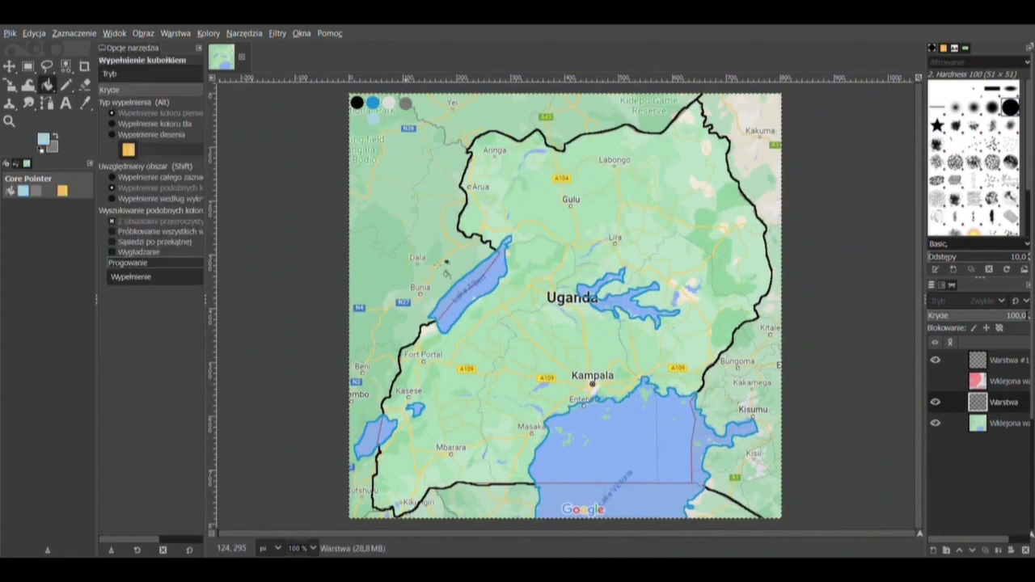
key("ctrl+z")
key("ctrl+z")
key("ctrl+z")
key("d")
left_click_drag(422, 117, 461, 143)
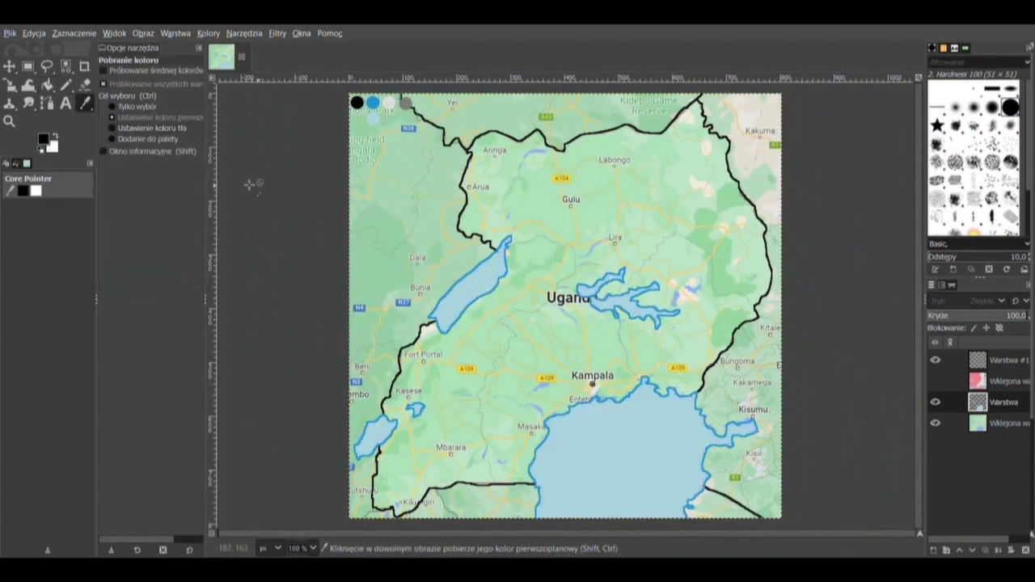
left_click(47, 84)
left_click(624, 242)
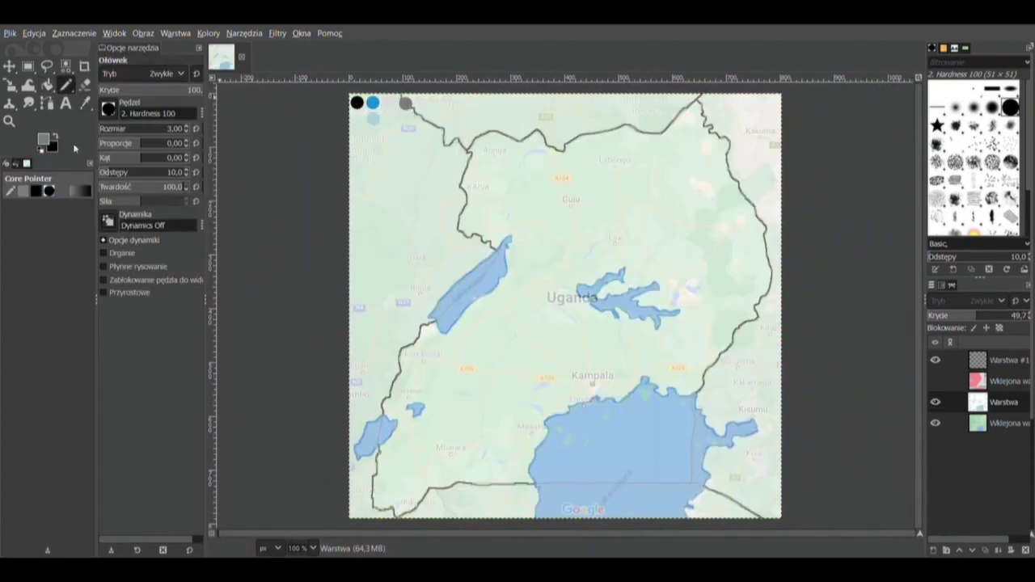
- At 200% zoom, pencil in the road routes from Kampala via Masaka, Mbarara and Kasese
key("2")
scroll(558, 347, "down", 3)
mouse_move(296, 291)
left_mouse_down()
mouse_move(301, 321)
mouse_move(622, 372)
mouse_move(521, 465)
left_mouse_up()
scroll(521, 465, "down", 3)
mouse_move(517, 360)
left_mouse_down()
mouse_move(392, 389)
mouse_move(281, 482)
mouse_move(293, 435)
mouse_move(257, 314)
left_mouse_up()
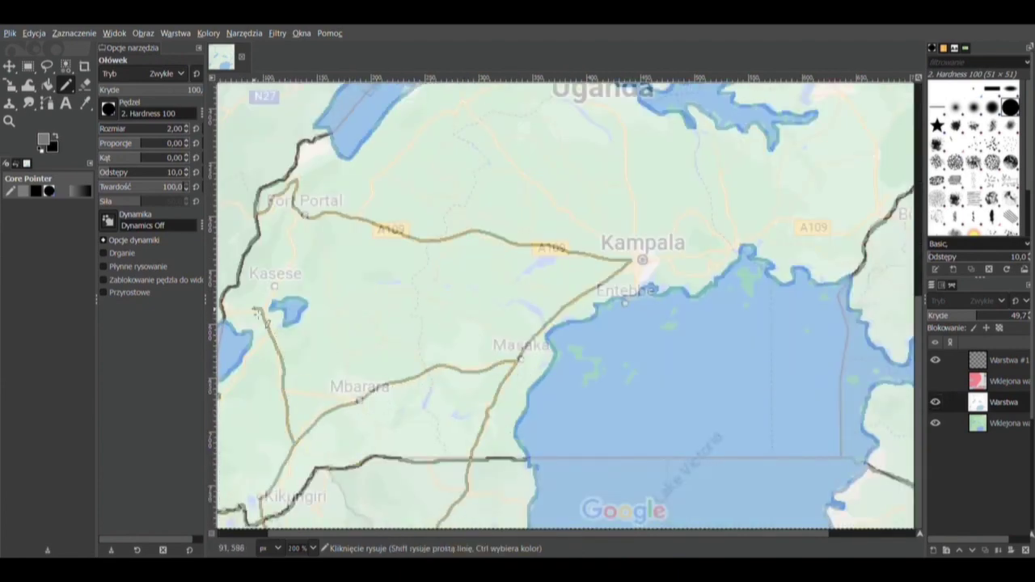
scroll(259, 314, "left", 2)
left_click_drag(327, 312, 360, 261)
scroll(360, 260, "up", 3)
mouse_move(421, 330)
left_mouse_down()
mouse_move(469, 262)
mouse_move(587, 179)
left_mouse_up()
scroll(587, 180, "up", 3)
left_click_drag(617, 265, 508, 178)
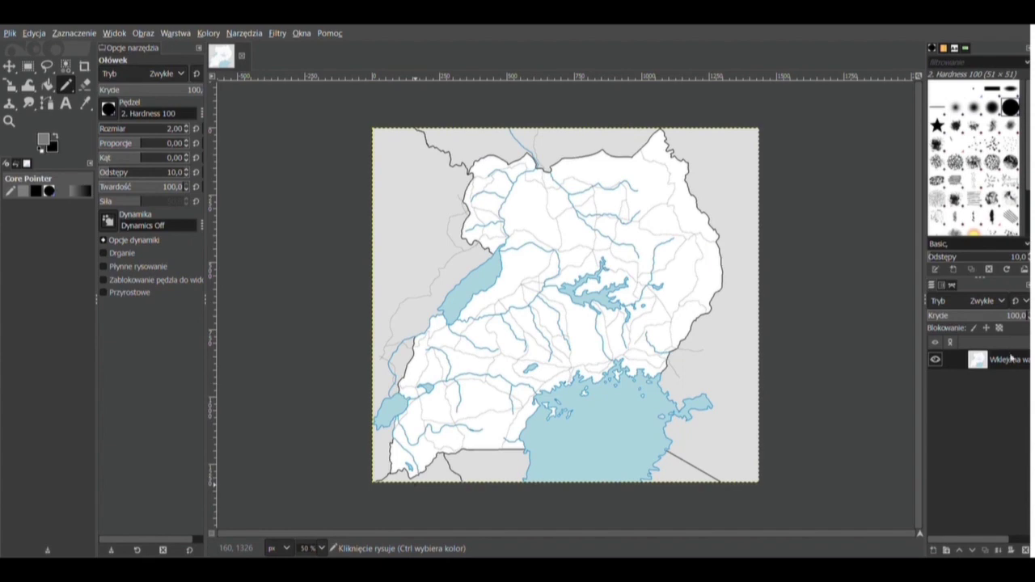
- Paste the reference map as a layer and scale it to cover the base map
key("ctrl+v")
key("shift+ctrl+n")
key("shift+s")
left_click(586, 312)
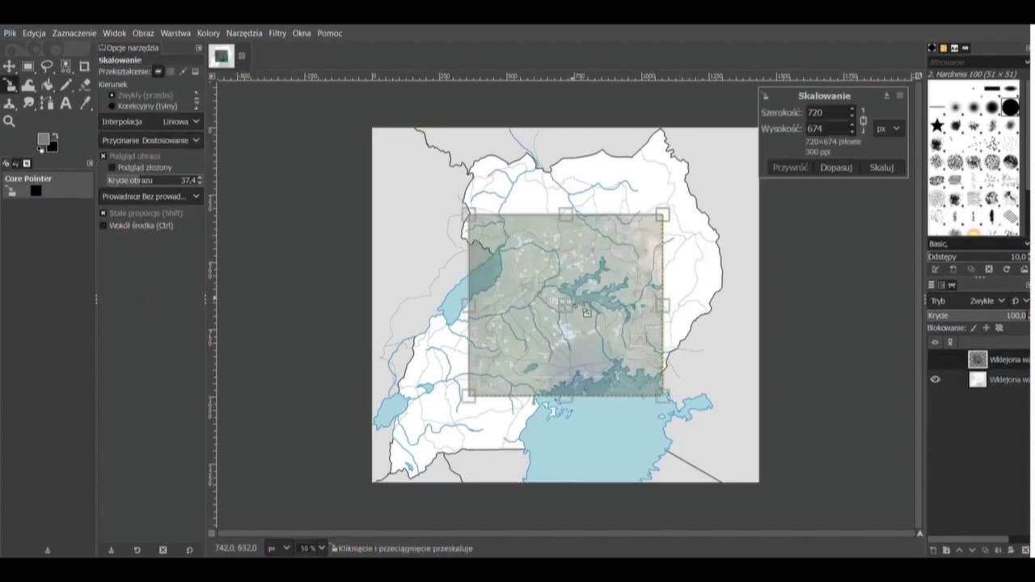
left_click_drag(586, 311, 536, 380)
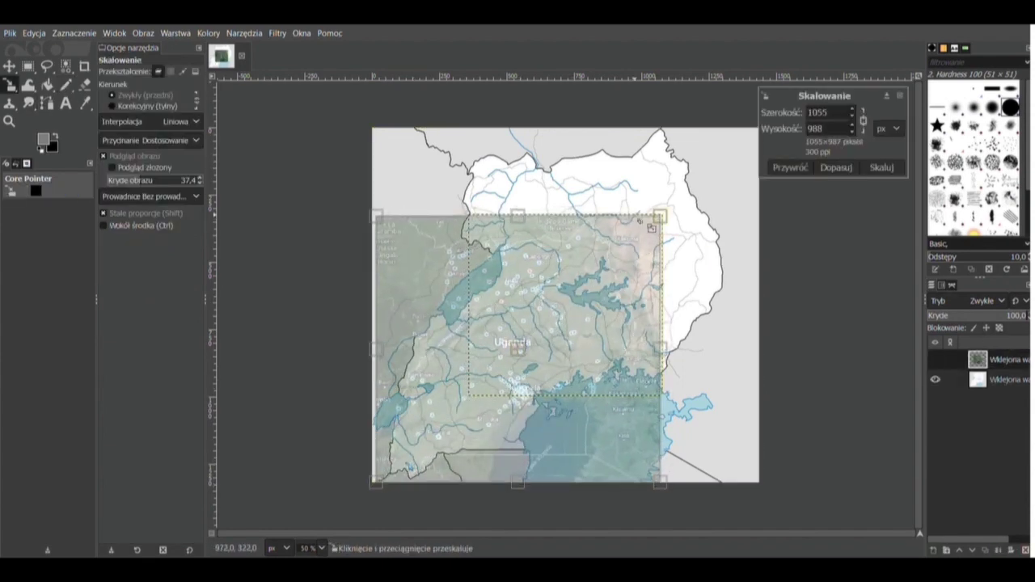
left_click_drag(651, 229, 671, 294)
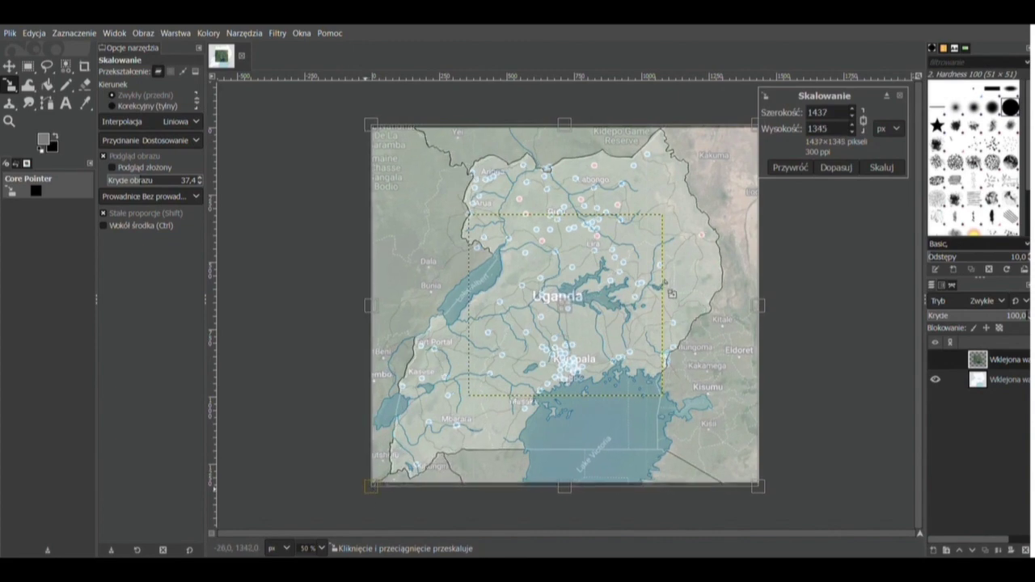
left_click(881, 168)
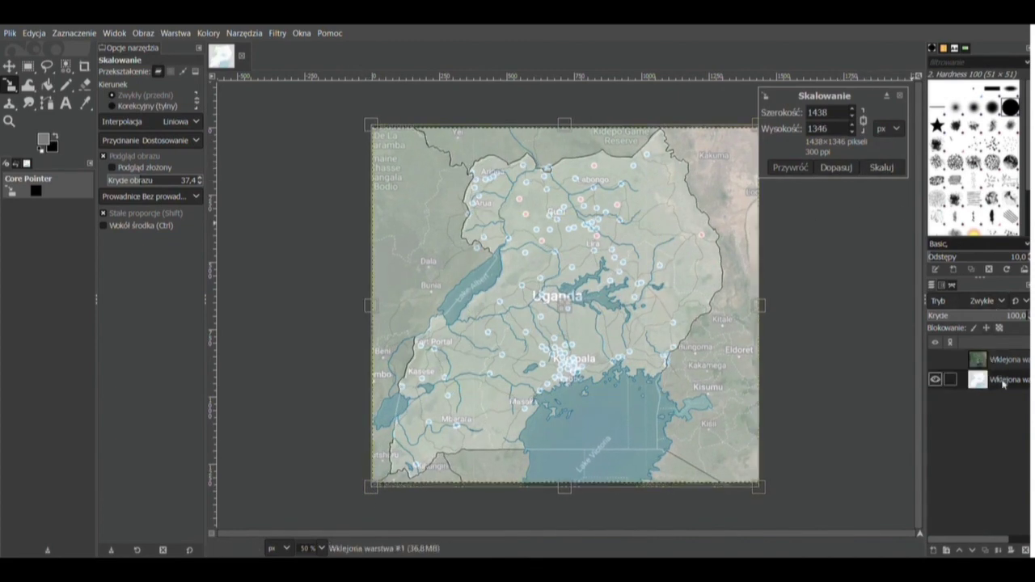
- With a black pencil at 100%, dot the town circles around Mbarara, Kasese, Masaka and Kampala
left_click(66, 84)
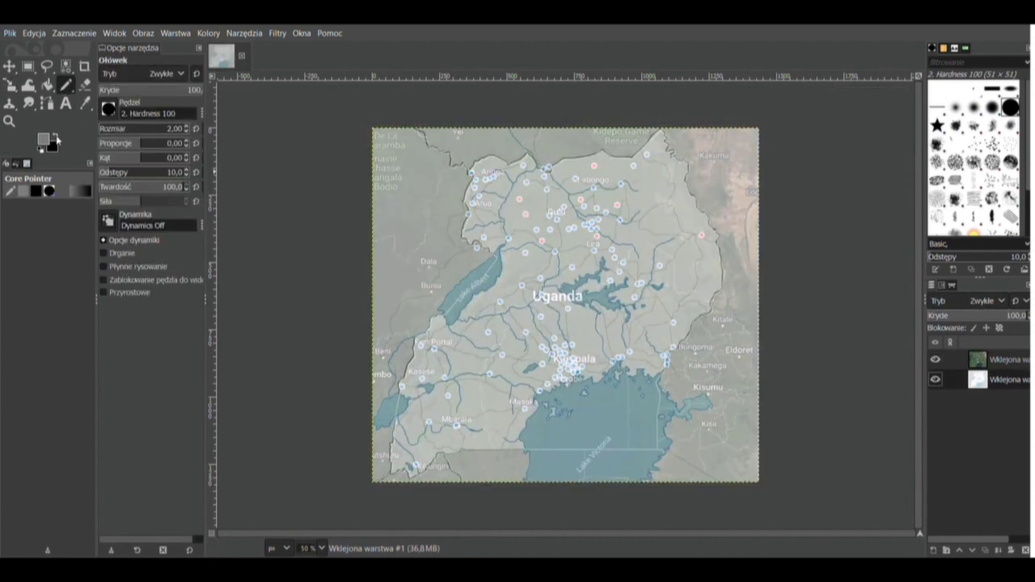
left_click(55, 139)
key("1")
scroll(566, 307, "down", 3)
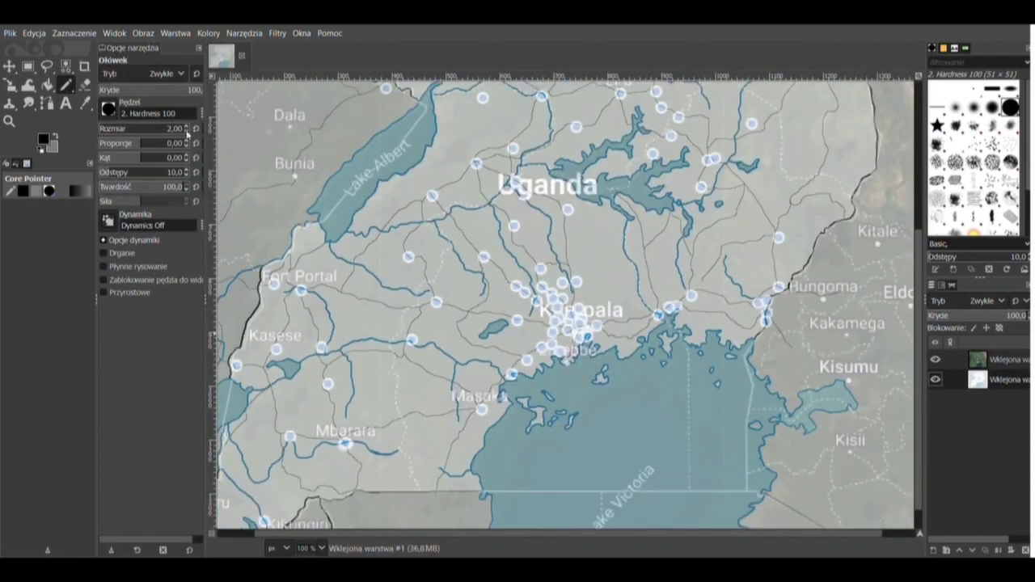
scroll(188, 129, "up", 7)
left_click(289, 436)
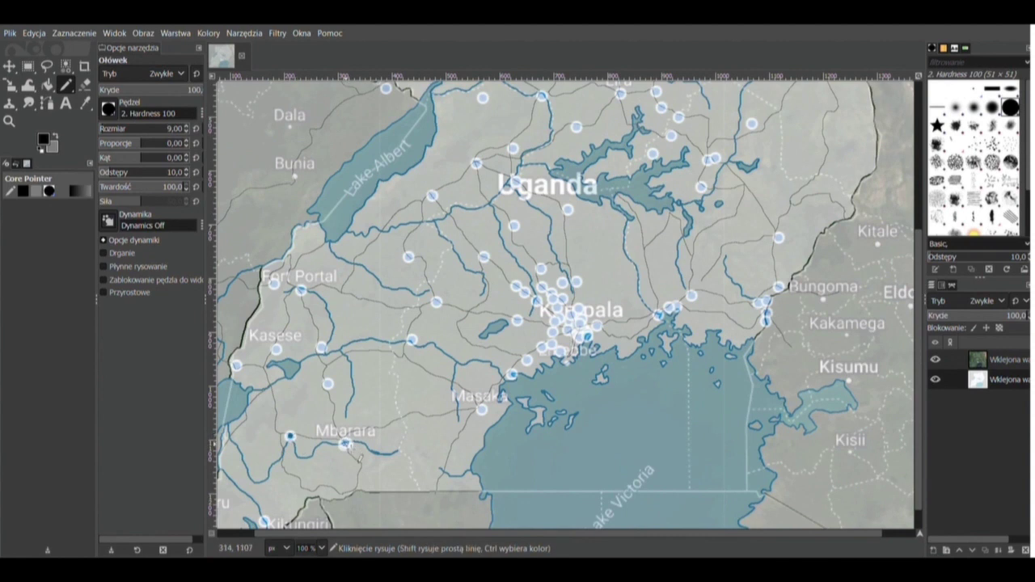
left_click(344, 444)
left_click(322, 347)
left_click(277, 350)
left_click(236, 366)
left_click(482, 409)
left_click(412, 339)
left_click(436, 301)
left_click(408, 256)
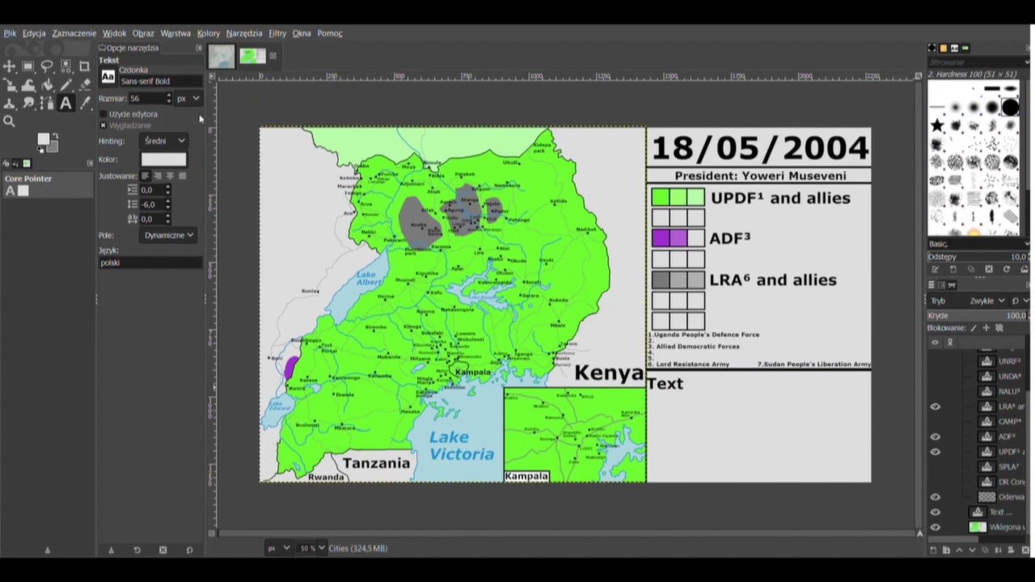
scroll(1001, 368, "up", 5)
left_click(1001, 357)
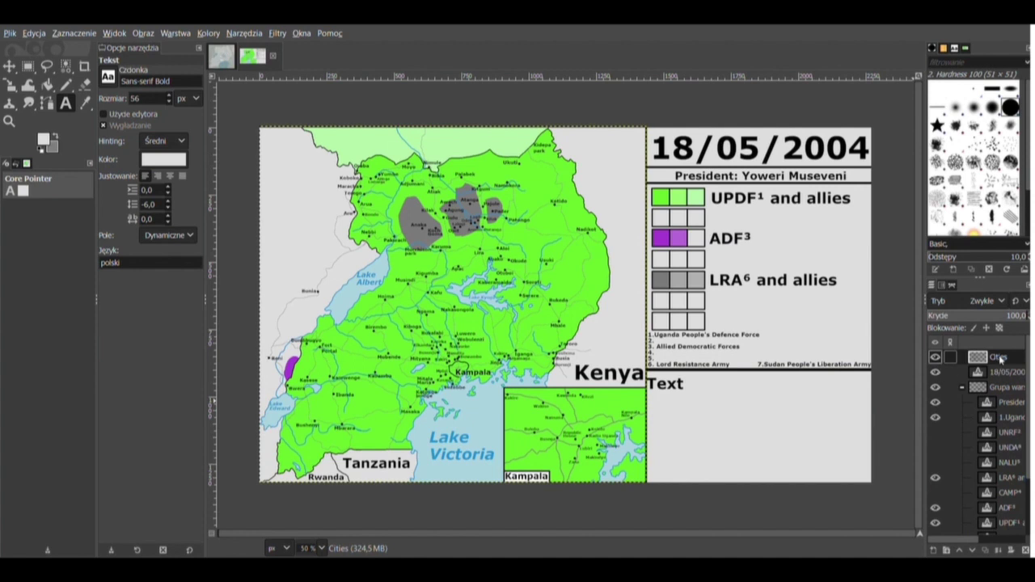
- Change the date layer's text from 18/05/2004 to 19/05/2004
left_click(935, 357)
left_click(934, 358)
left_click(996, 374)
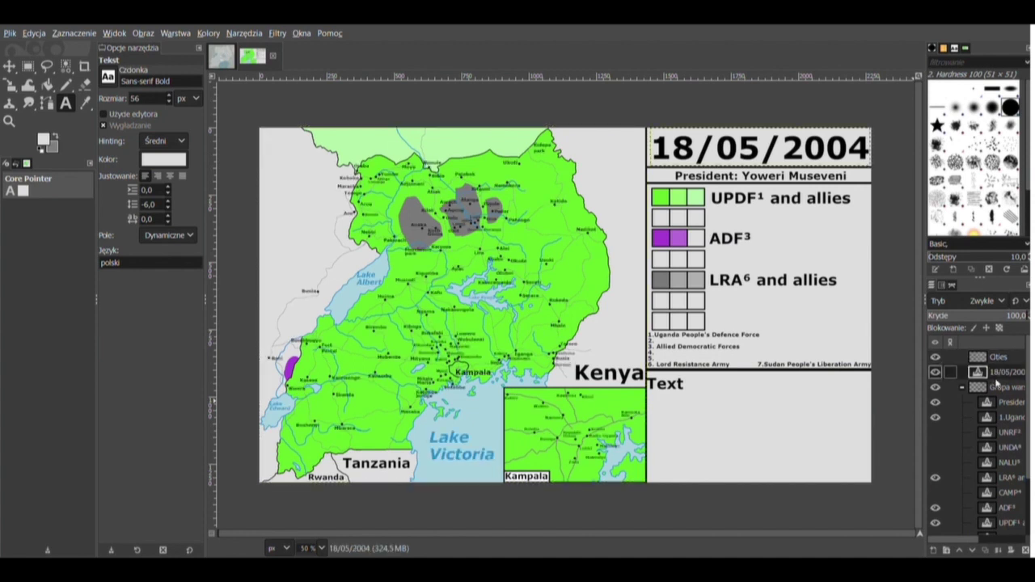
left_click(702, 158)
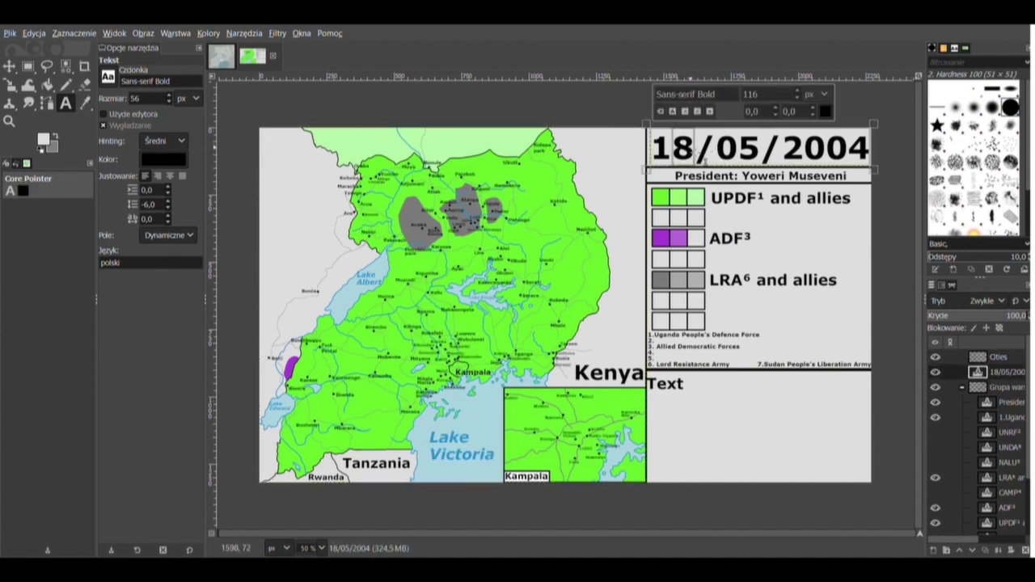
key("BackSpace")
type("9")
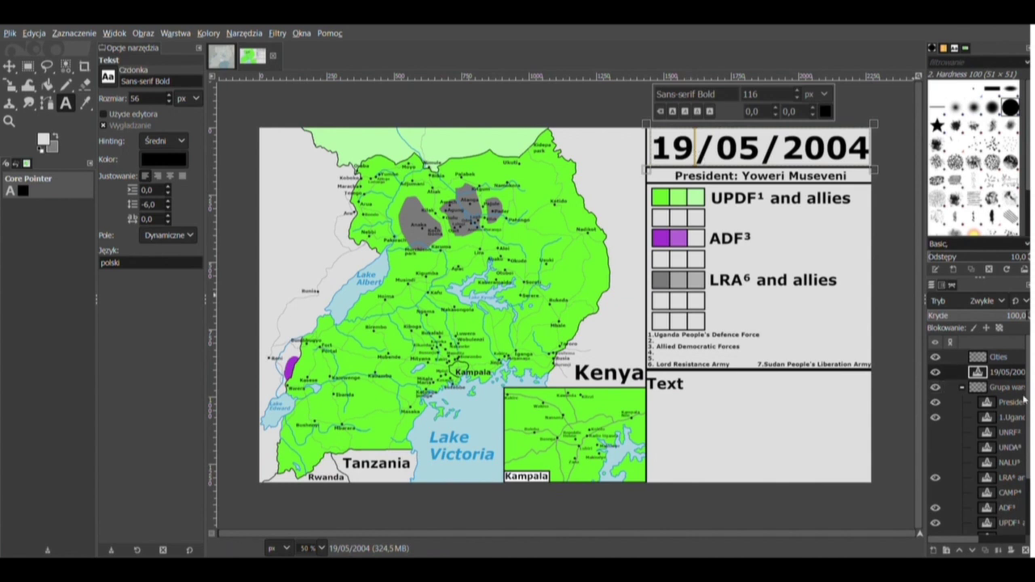
left_click(1021, 391)
- Check the layer group, then start editing the placeholder Text caption layer
left_click(936, 388)
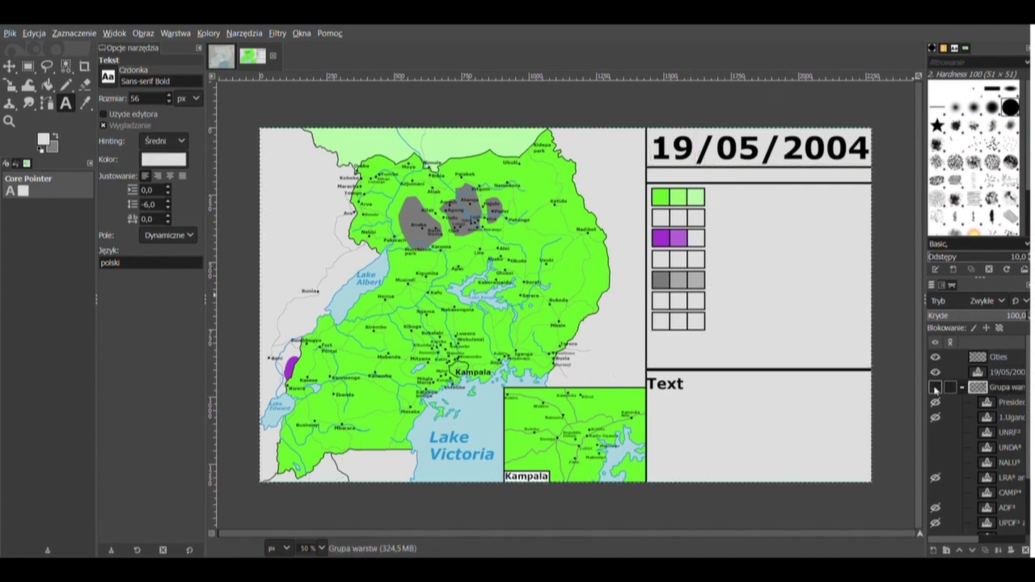
left_click(935, 388)
scroll(999, 435, "down", 3)
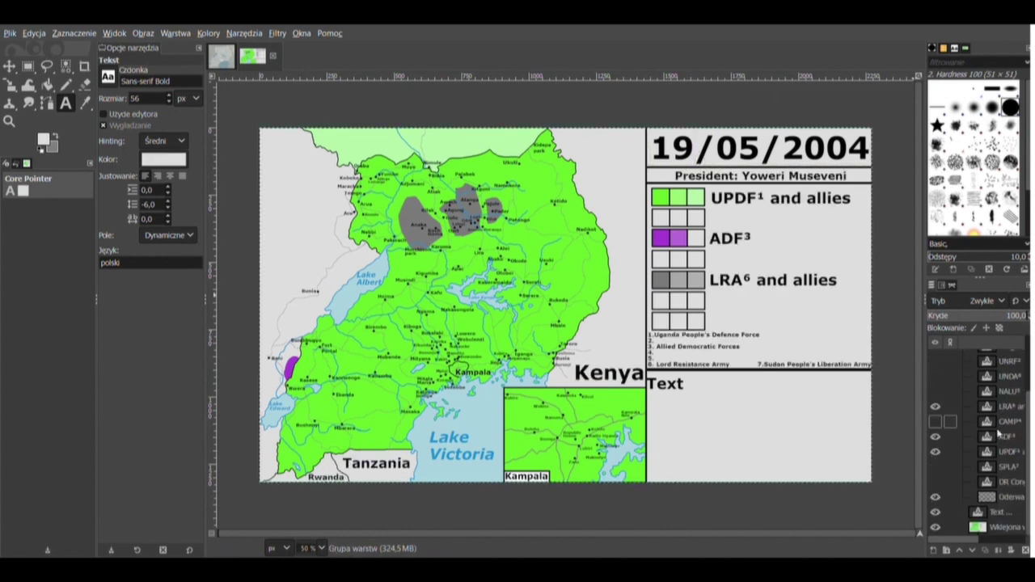
left_click(1010, 498)
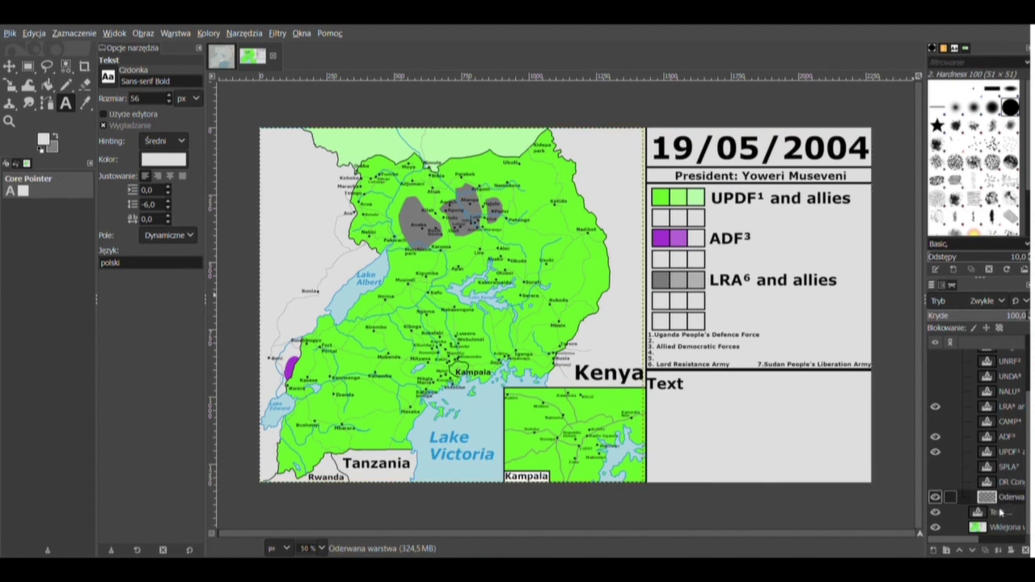
left_click(1001, 513)
left_click(728, 401)
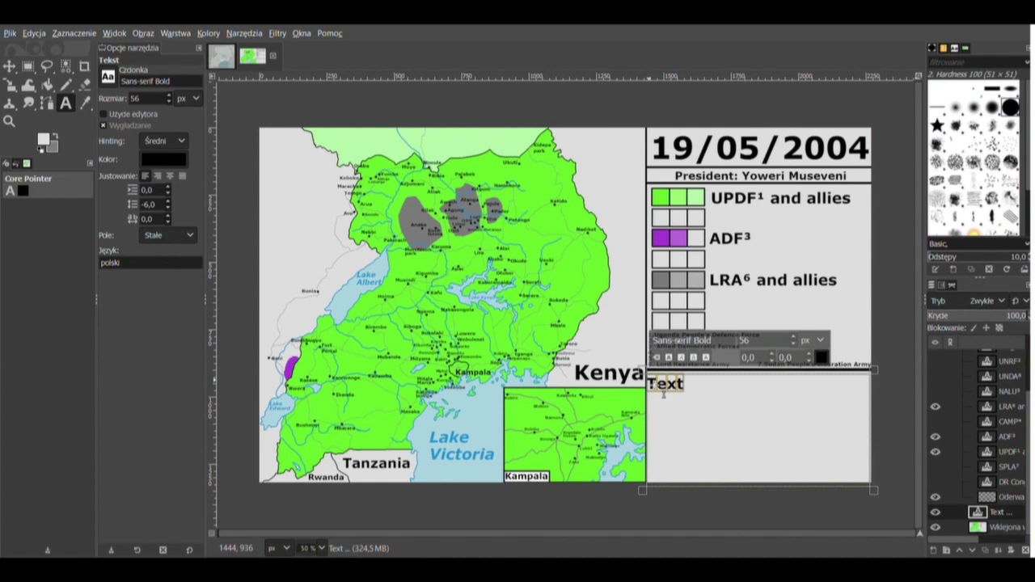
- Paste the Lukodi village killings caption in place of the placeholder text
type("LRA killed more than 60 people in Lukodi village north of Gulu.")
left_click(241, 110)
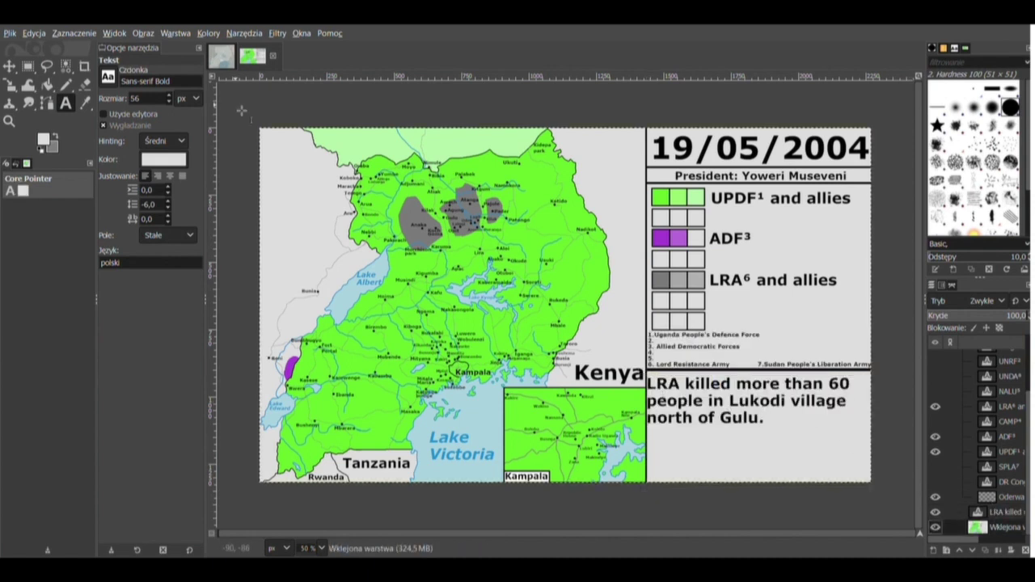
left_click(85, 104)
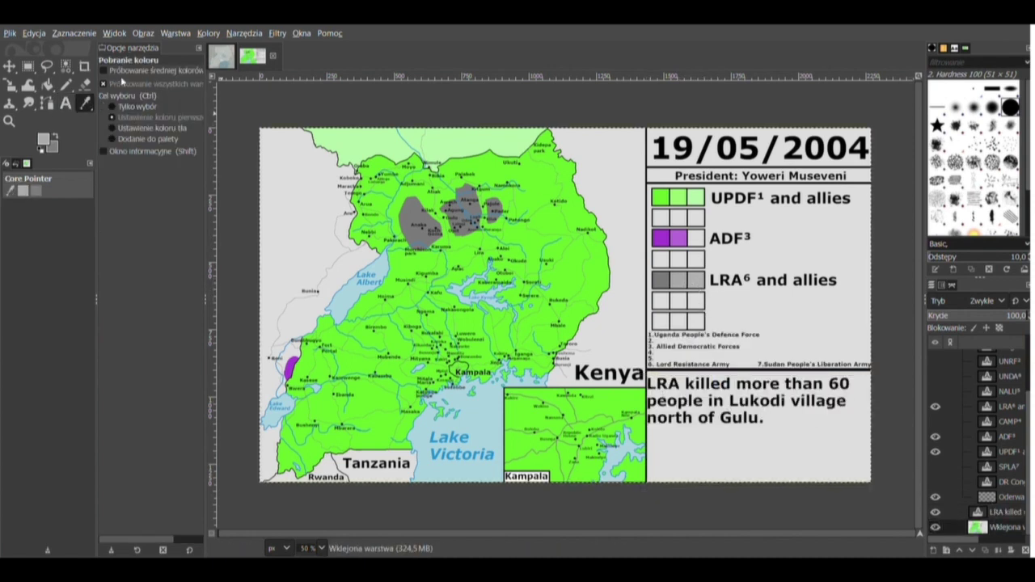
- Select the LRA area around Awach and Agung and fill it light grey
left_click(47, 66)
scroll(425, 197, "up", 1)
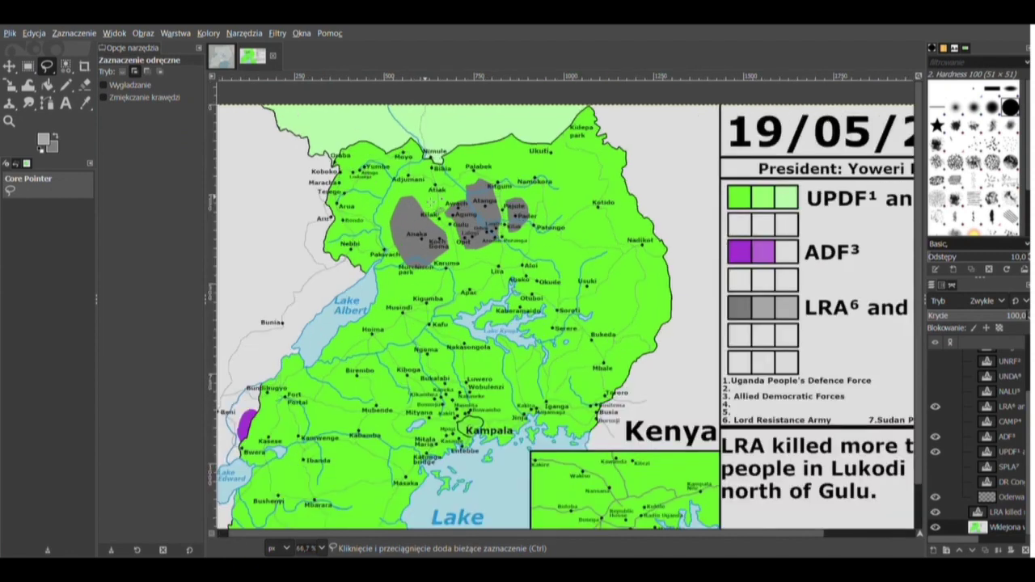
scroll(434, 201, "up", 3)
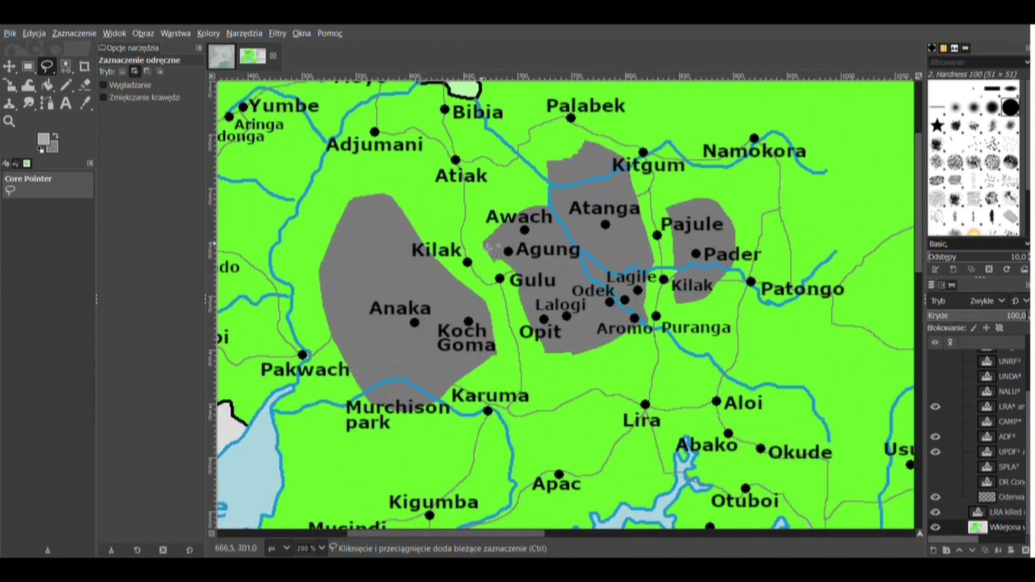
mouse_move(490, 199)
left_mouse_down()
mouse_move(560, 208)
mouse_move(571, 225)
mouse_move(558, 253)
mouse_move(490, 251)
left_mouse_up()
key("Return")
left_click(47, 84)
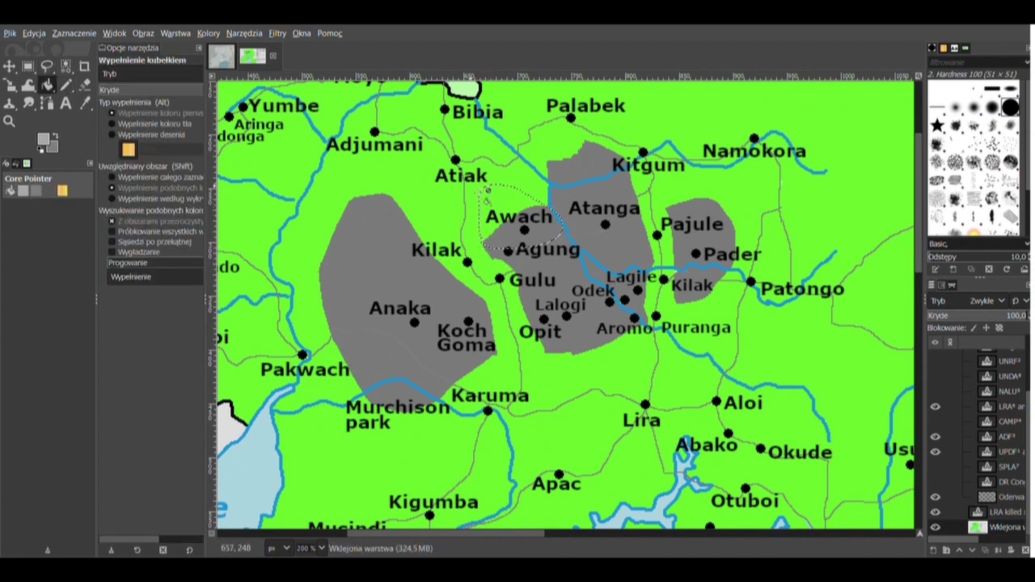
left_click(502, 207)
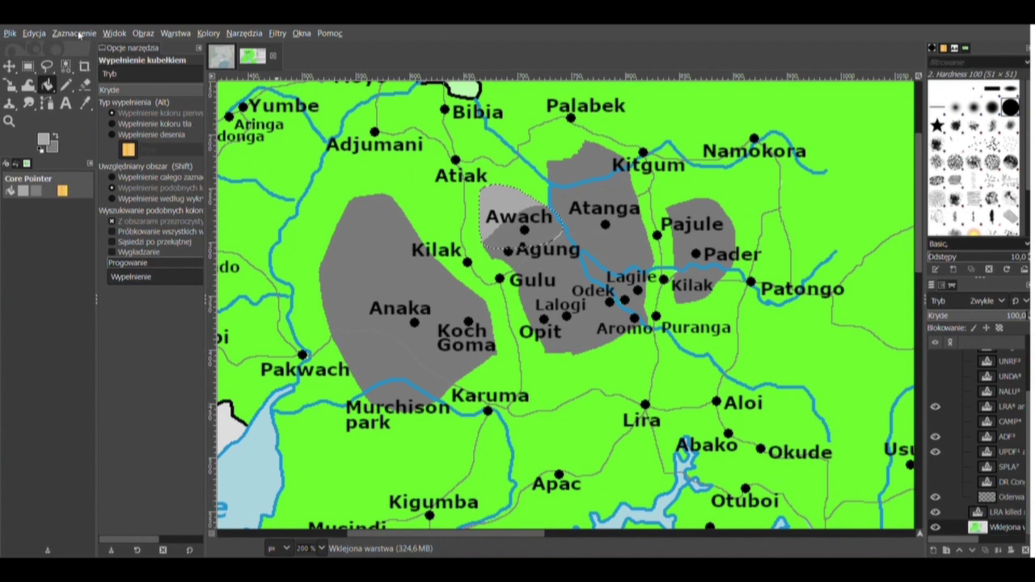
scroll(522, 283, "down", 3)
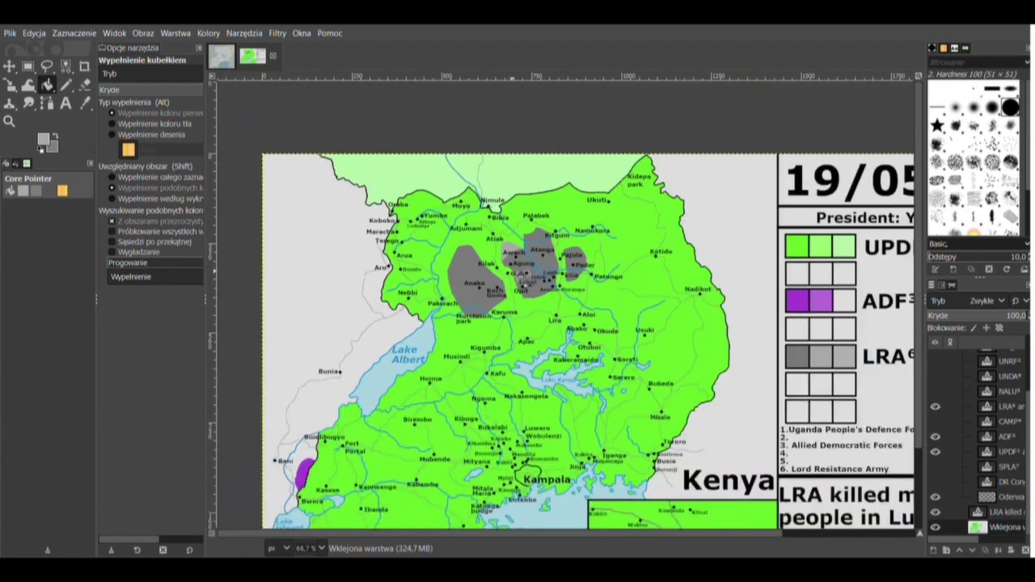
scroll(590, 332, "down", 1)
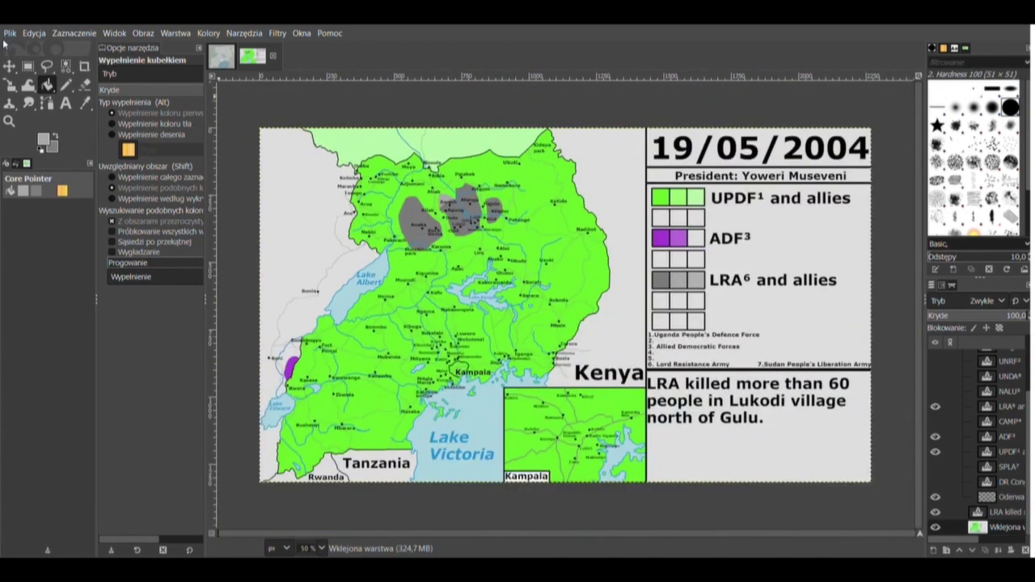
left_click(10, 33)
- Overwrite the exported 20040519.png with the finished slide via Ctrl+E
left_click(89, 243)
key("ctrl+e")
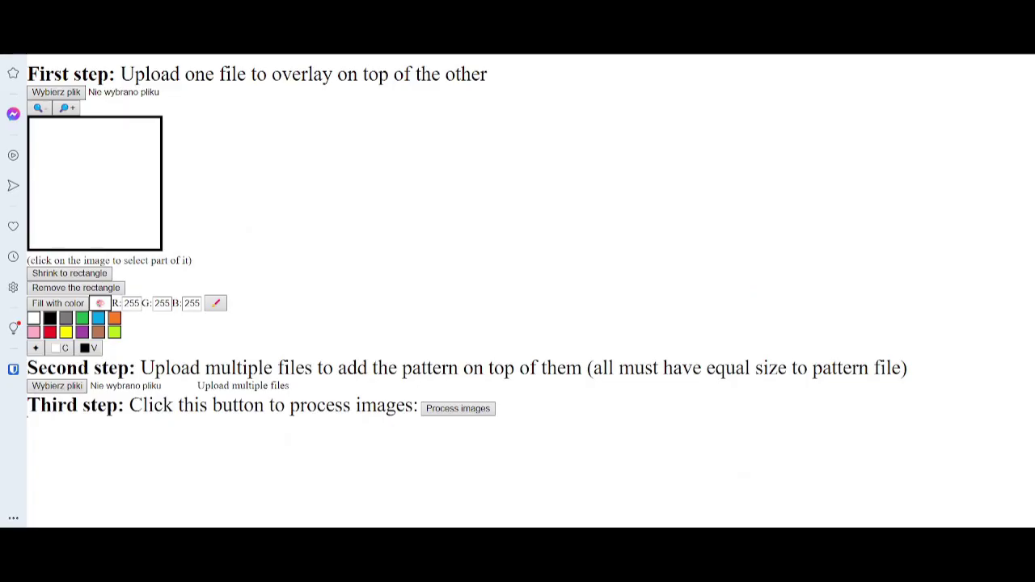
- Choose add.png as the overlay image in the first step
left_click(56, 92)
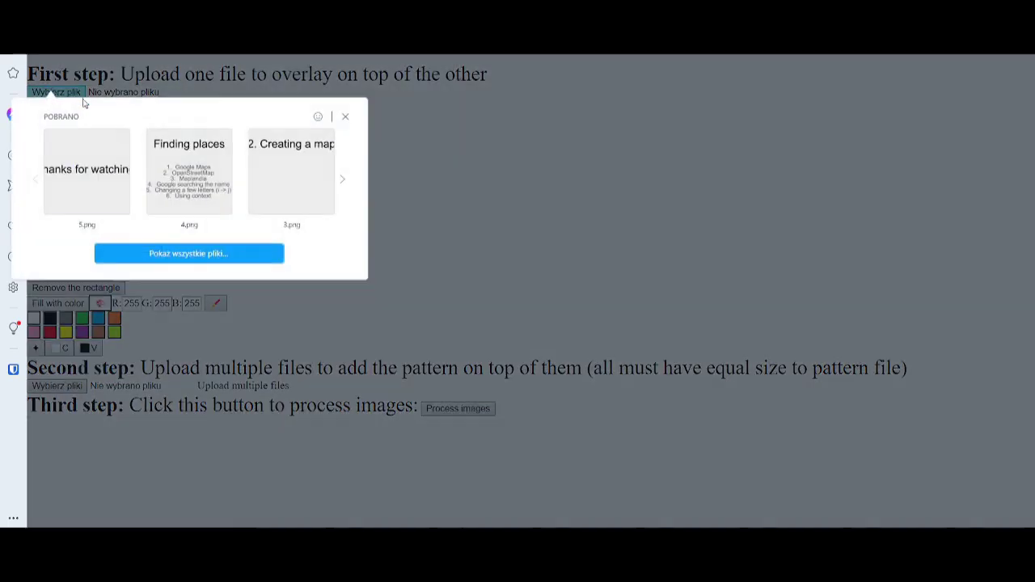
left_click(180, 257)
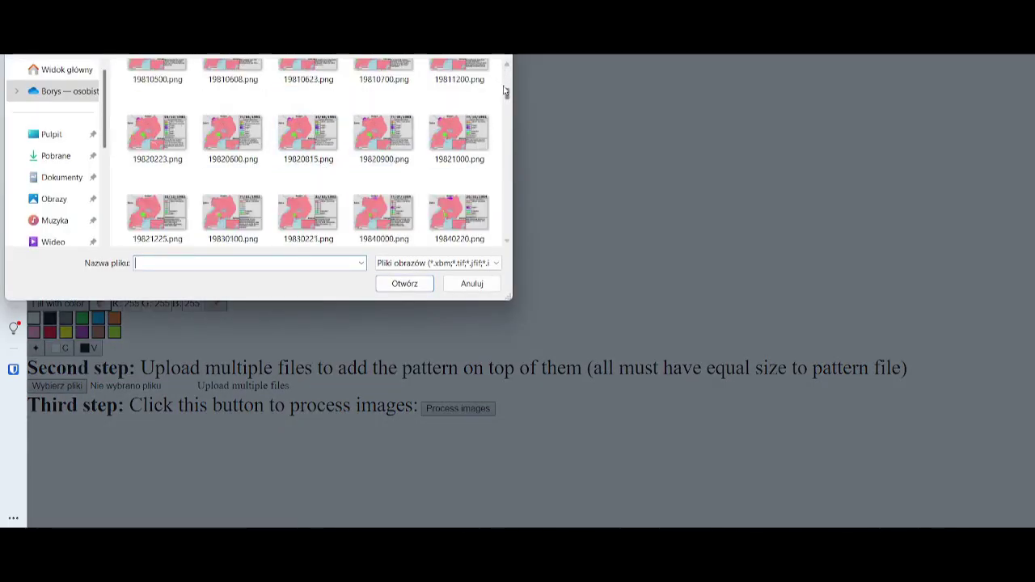
left_click_drag(505, 92, 516, 229)
left_click(235, 216)
left_click(404, 283)
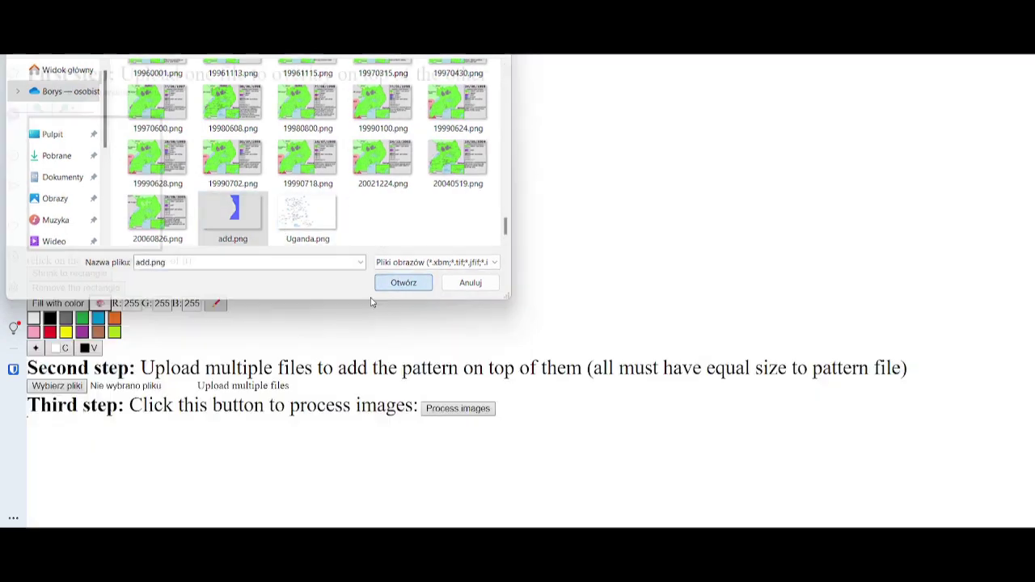
- Upload the 45 map slide PNGs and process them with the overlay
left_click(58, 332)
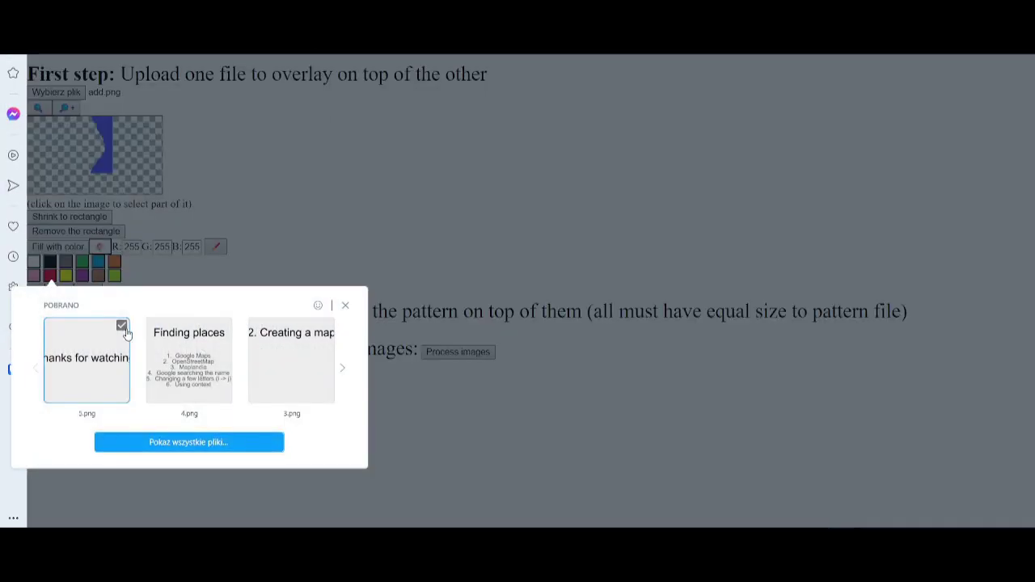
left_click(157, 108)
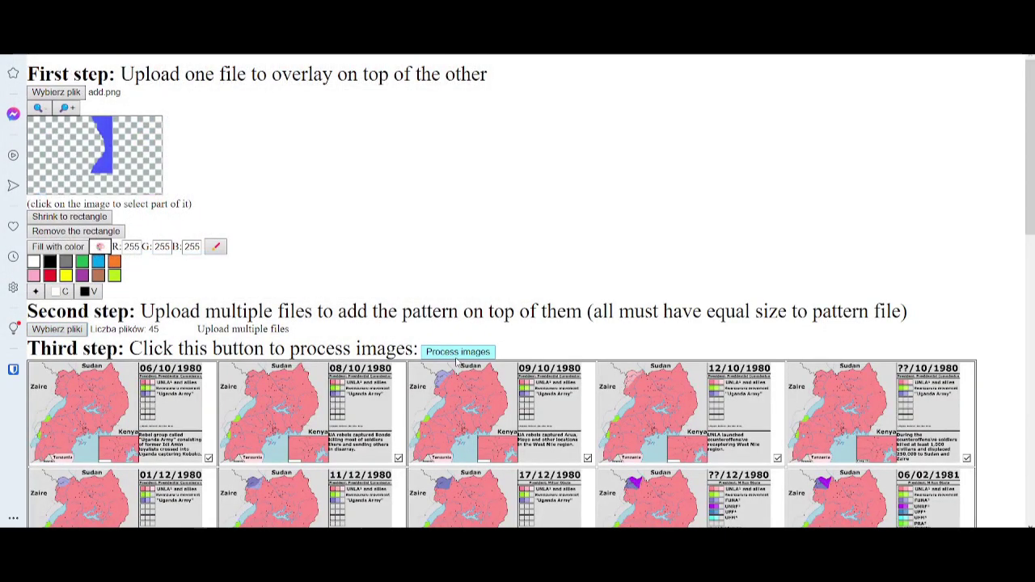
left_click(454, 356)
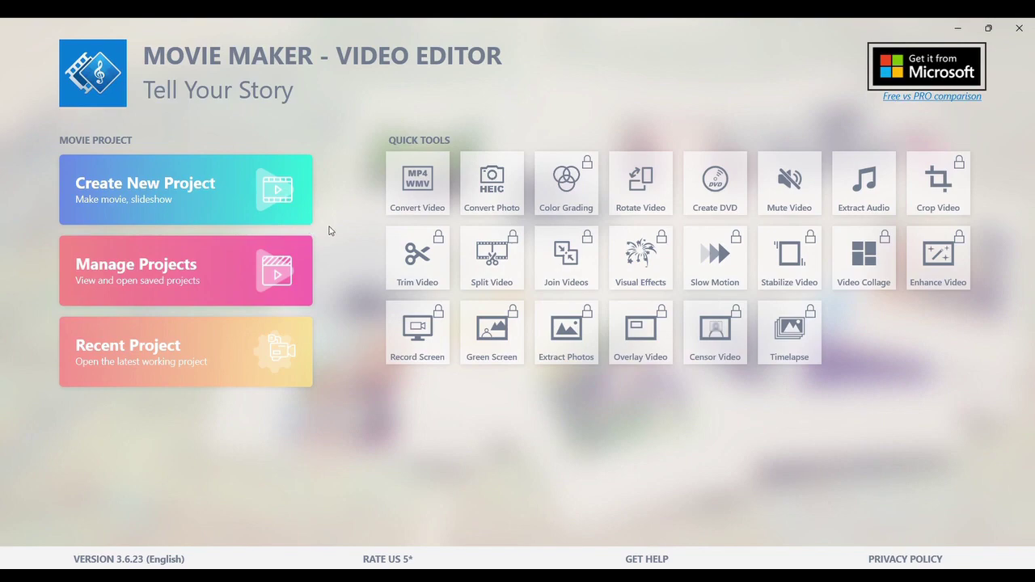
- Create a new project and import the 'War in Uganda' title and map slide photos
left_click(243, 192)
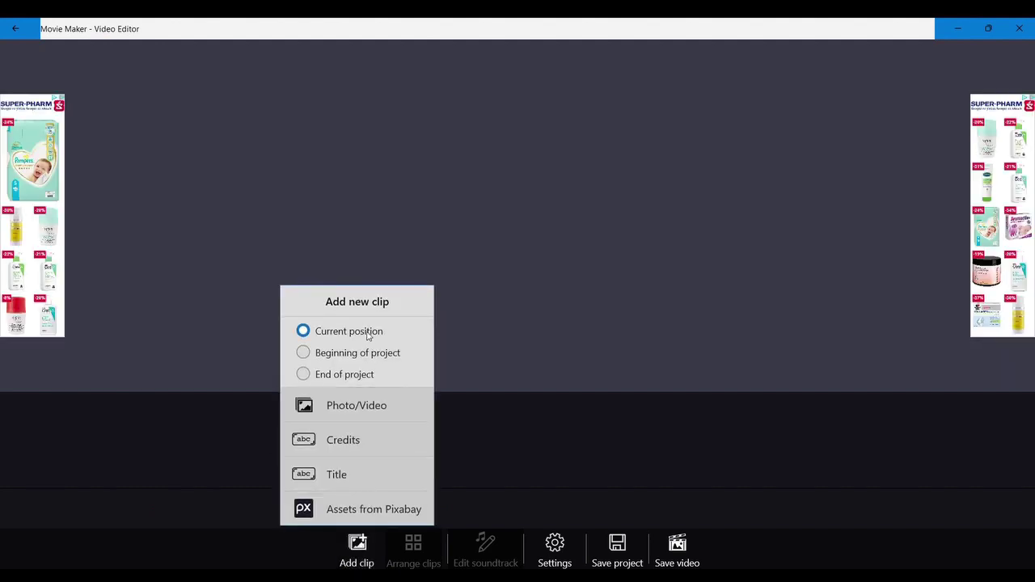
left_click(354, 406)
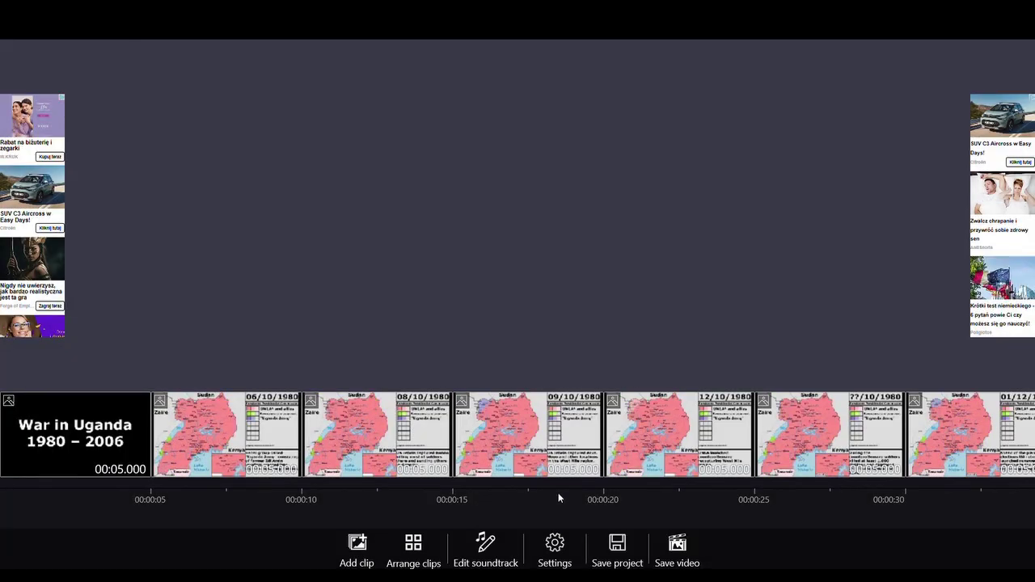
- Set the photo clip duration to 2.1 seconds, applied to all existing photos
left_click(554, 550)
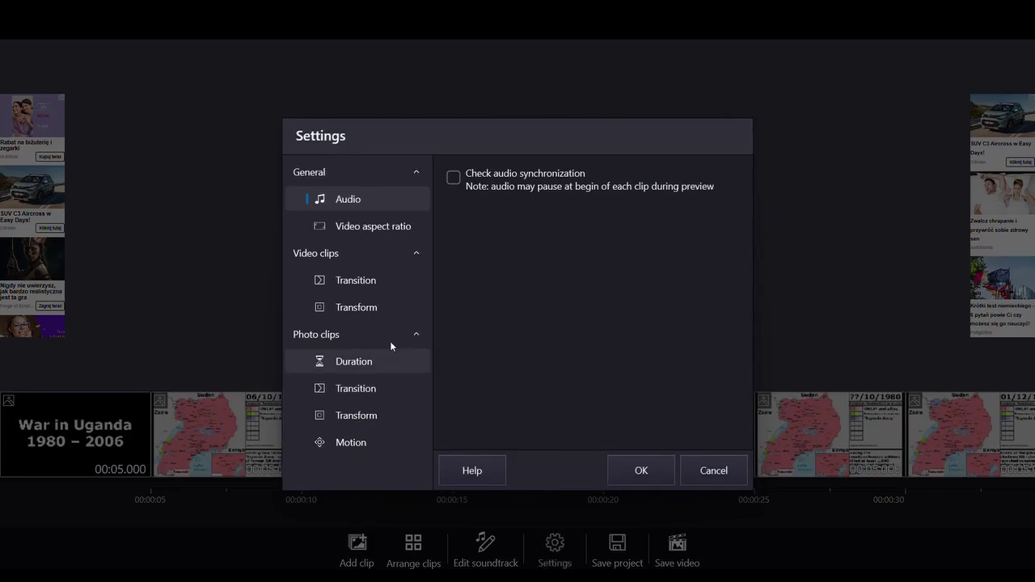
left_click(353, 365)
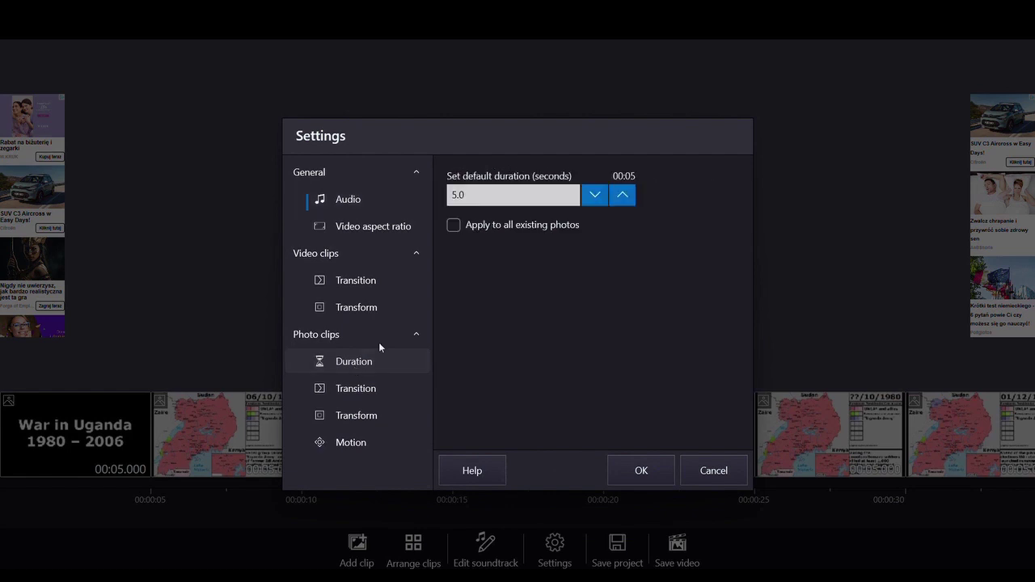
left_click(499, 192)
double_click(477, 194)
type("2.1")
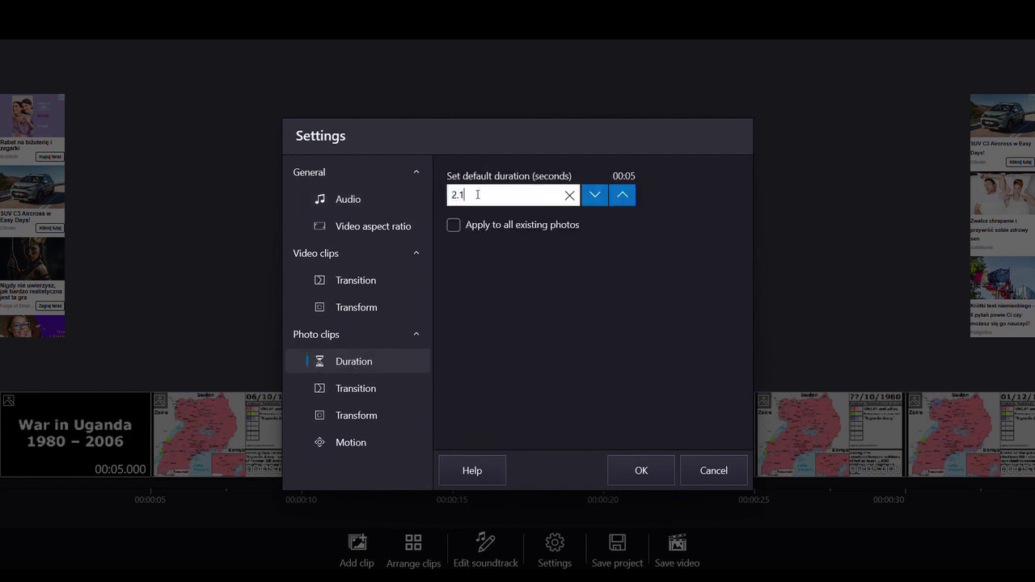
left_click(454, 225)
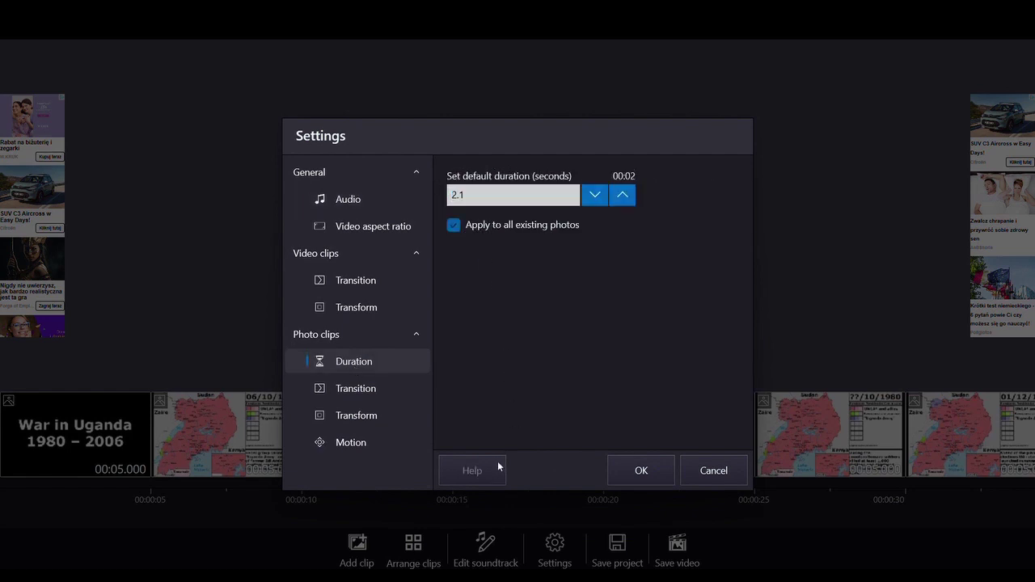
left_click(618, 460)
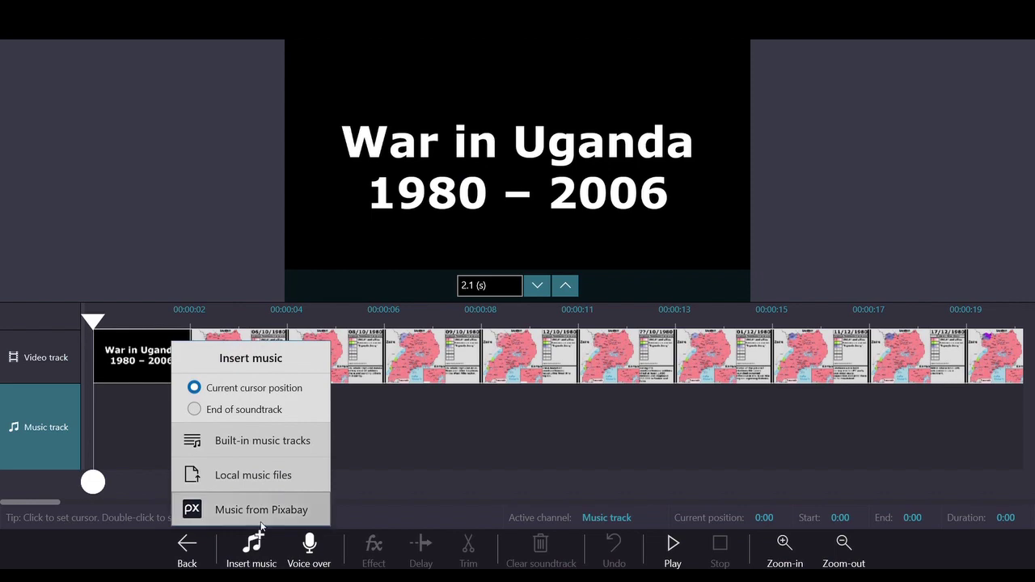
- Put a built-in music track under the slides, then preview the 08/10/1980 and 09/10/1980 slides
left_click(259, 437)
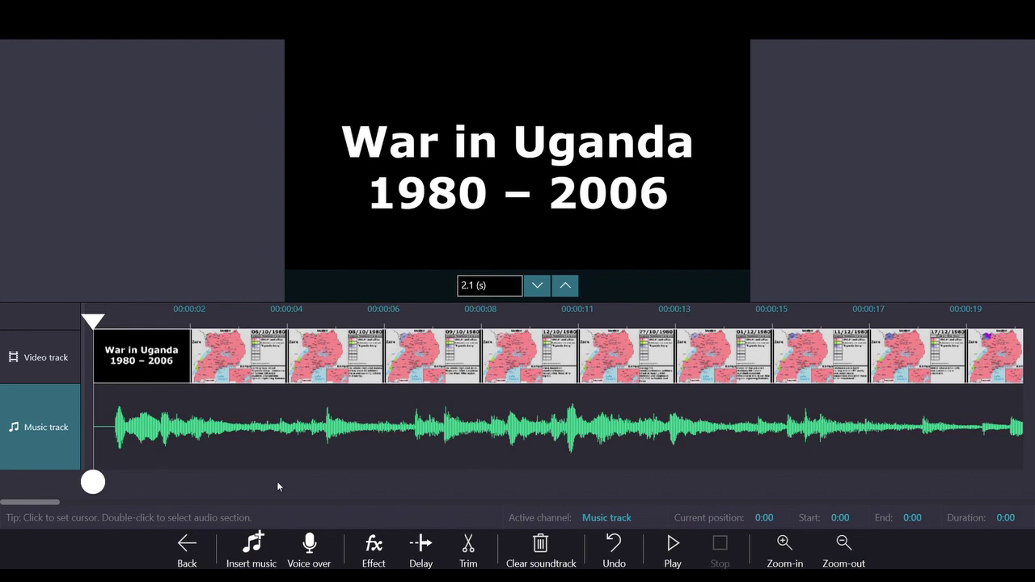
left_click(185, 543)
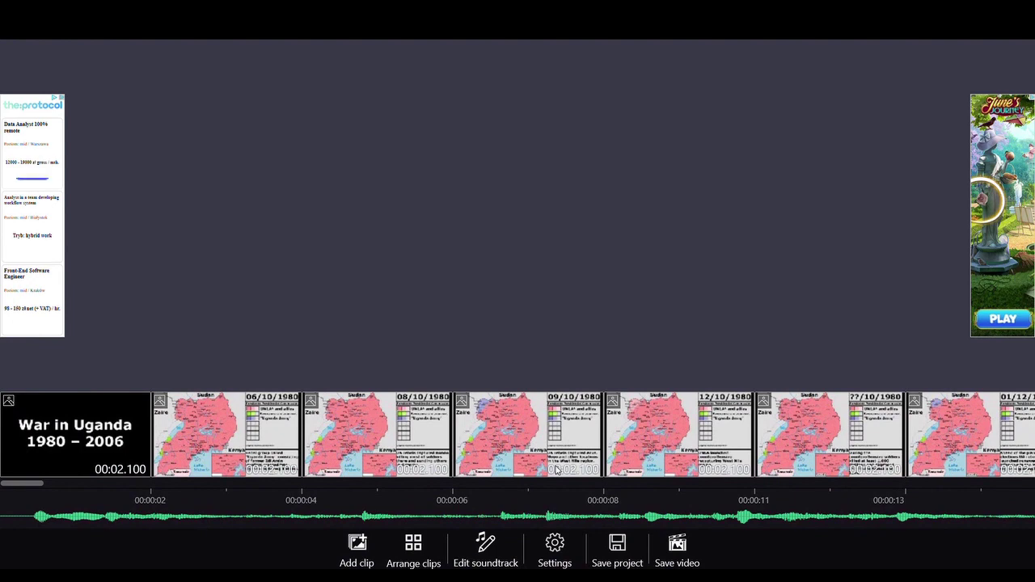
left_click(376, 437)
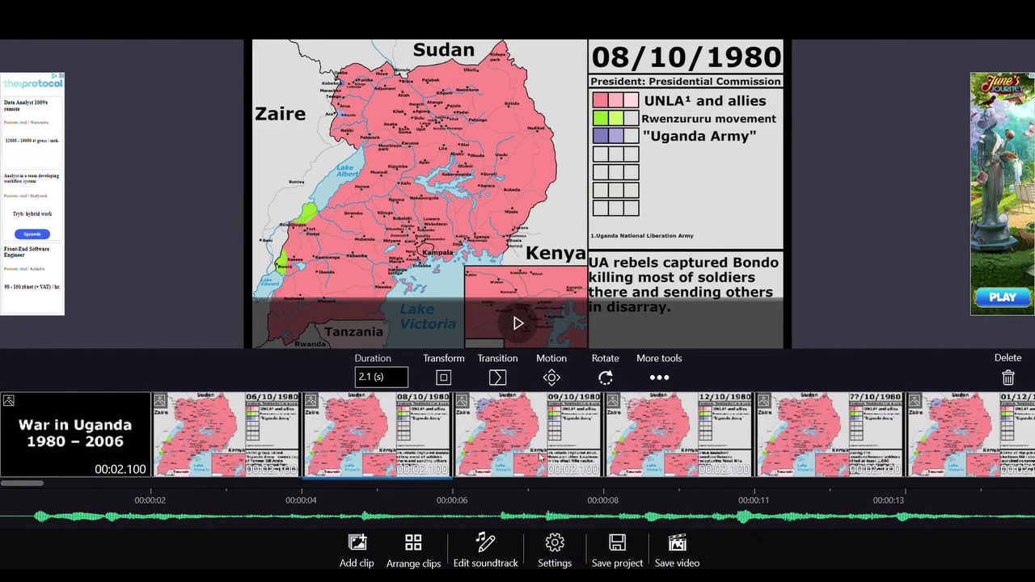
left_click(540, 457)
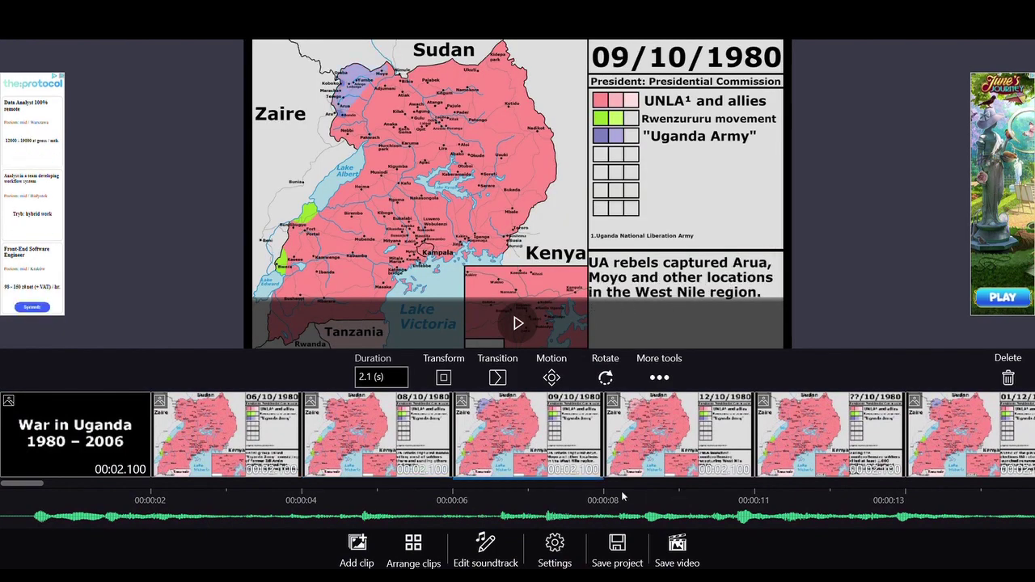
left_click(678, 547)
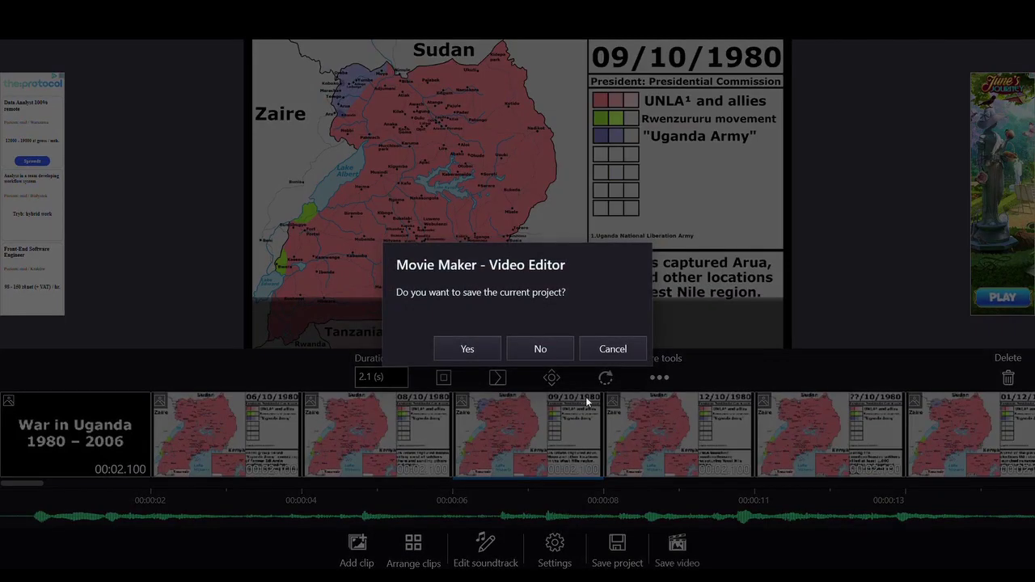
- Skip saving the project and confirm Full HD, MP4 (H264), 30 fps video encoding
left_click(541, 348)
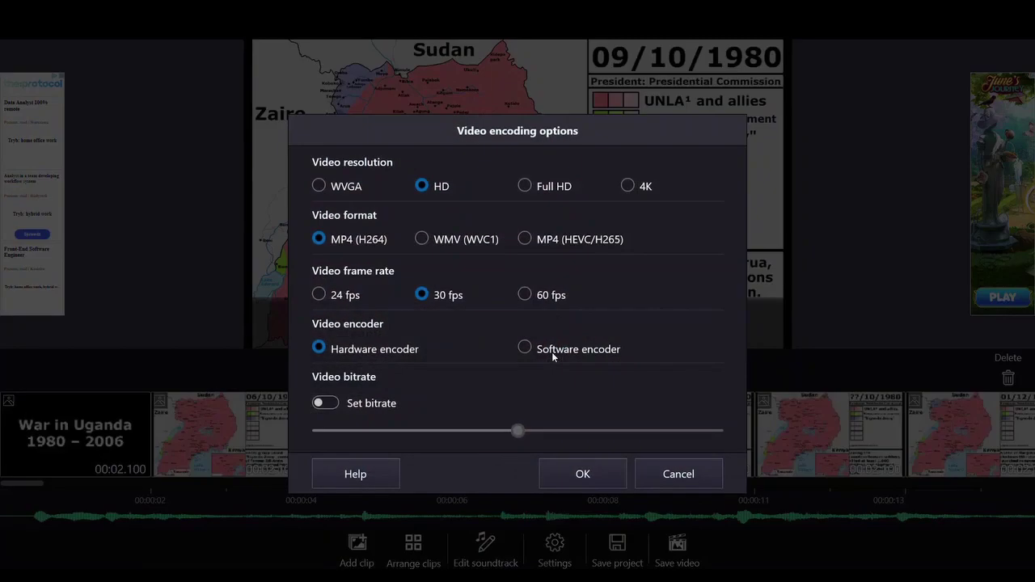
left_click(537, 188)
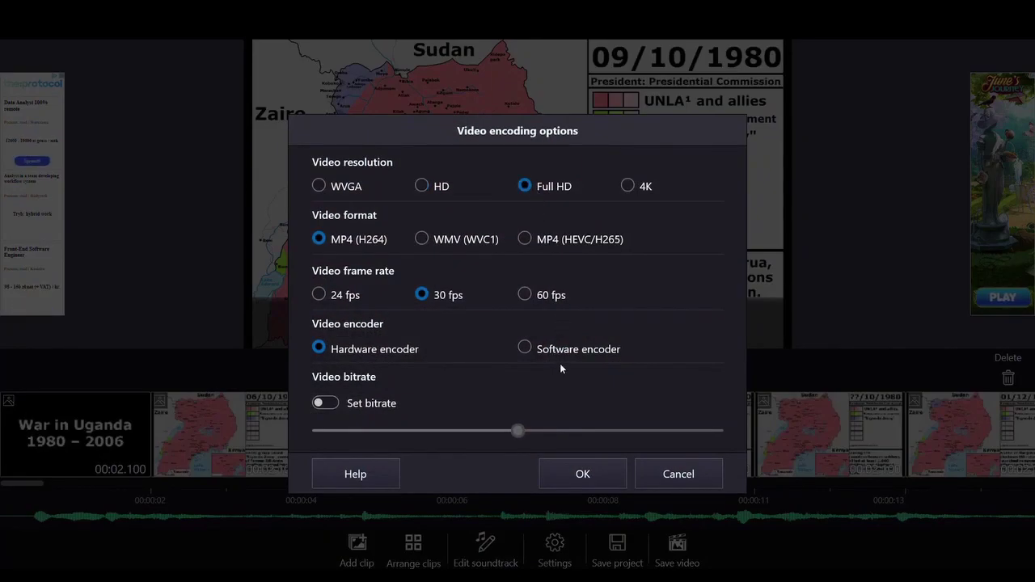
left_click(568, 470)
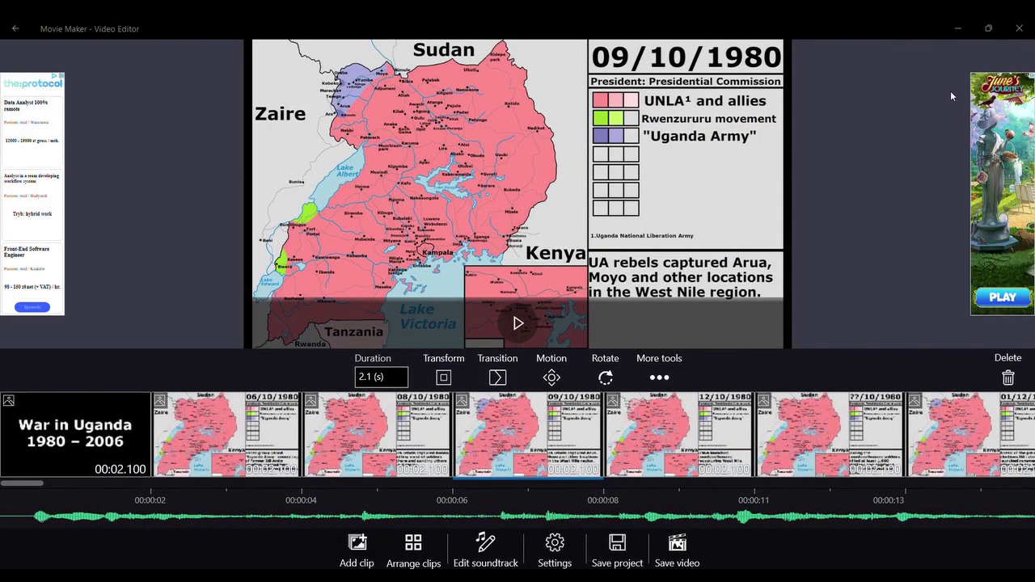